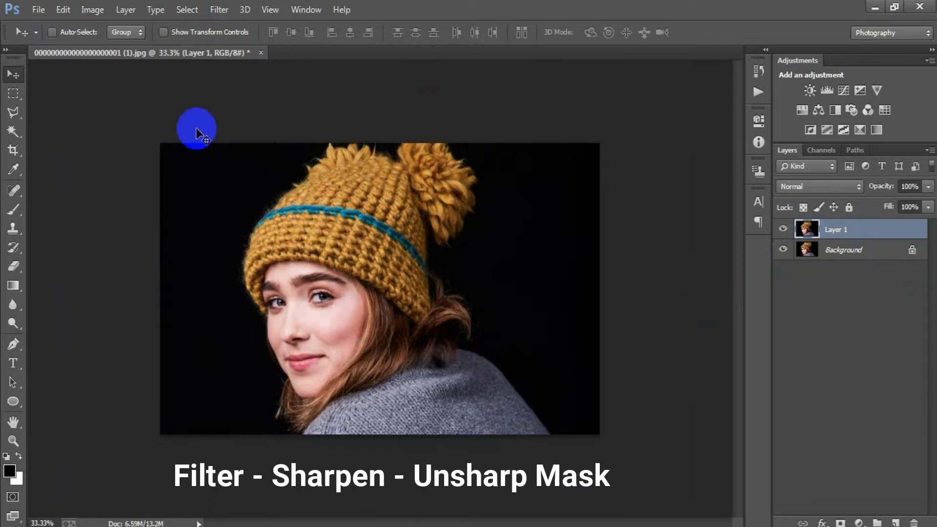
Apply an Unsharp Mask to Layer 1 with amount 150%, radius 3 pixels and threshold 0 levels.
left_click(219, 10)
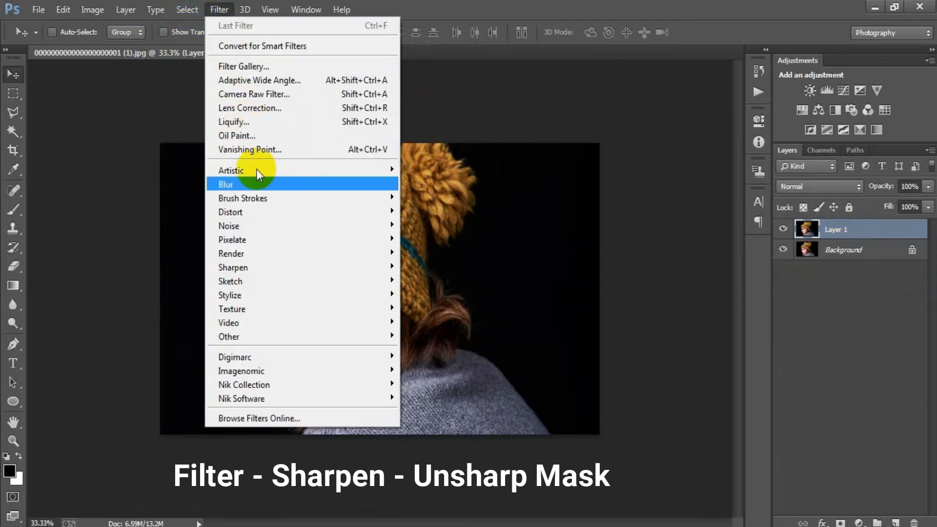
mouse_move(300, 271)
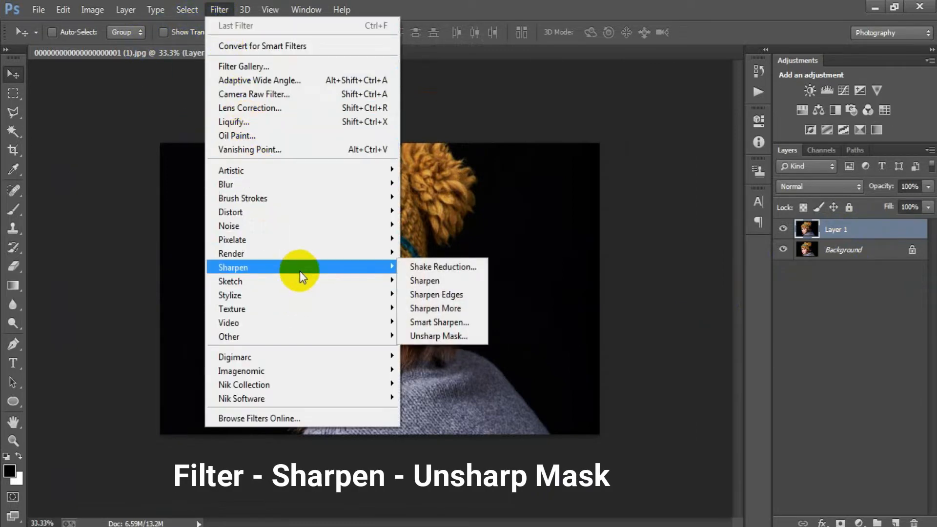
left_click(470, 335)
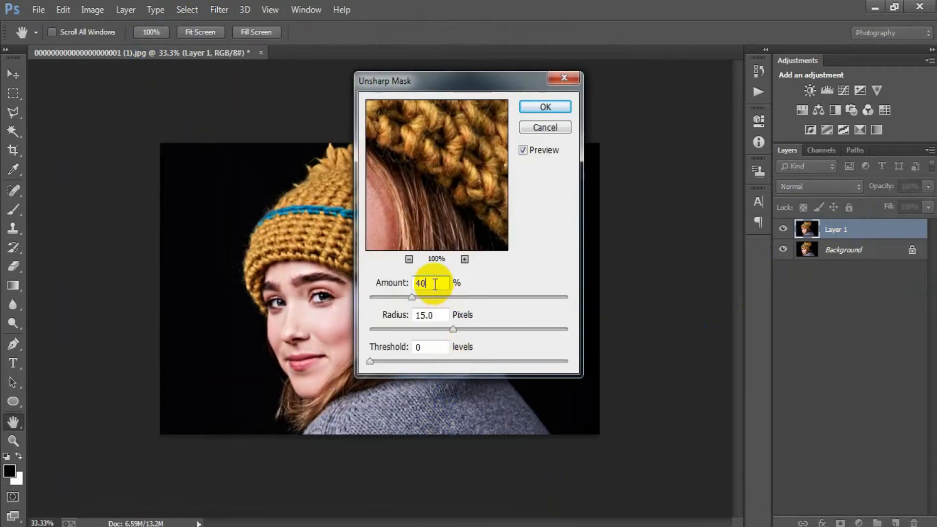
type("15")
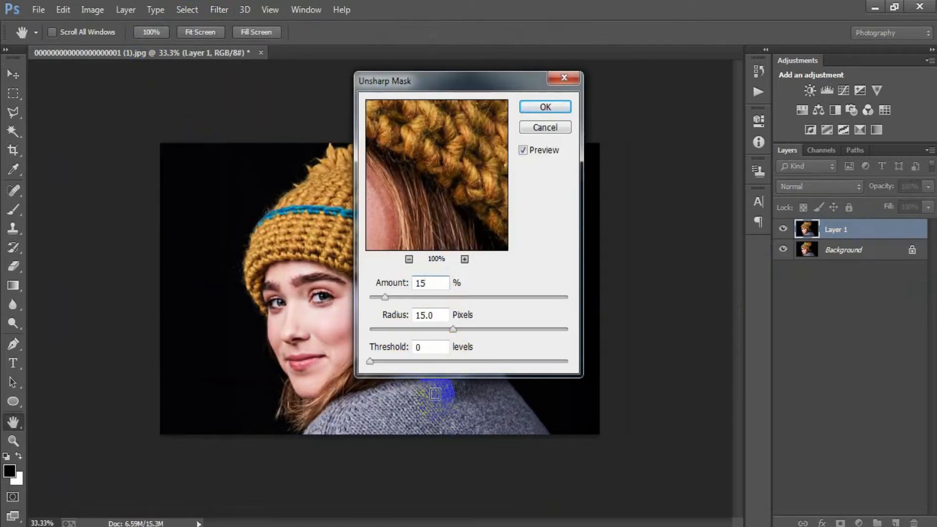
type("0")
key("Tab")
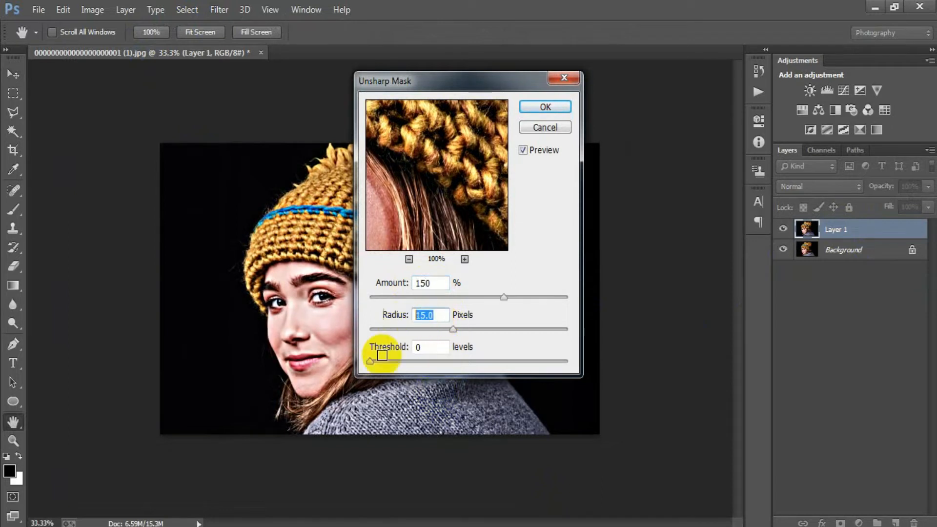
type("3")
key("Tab")
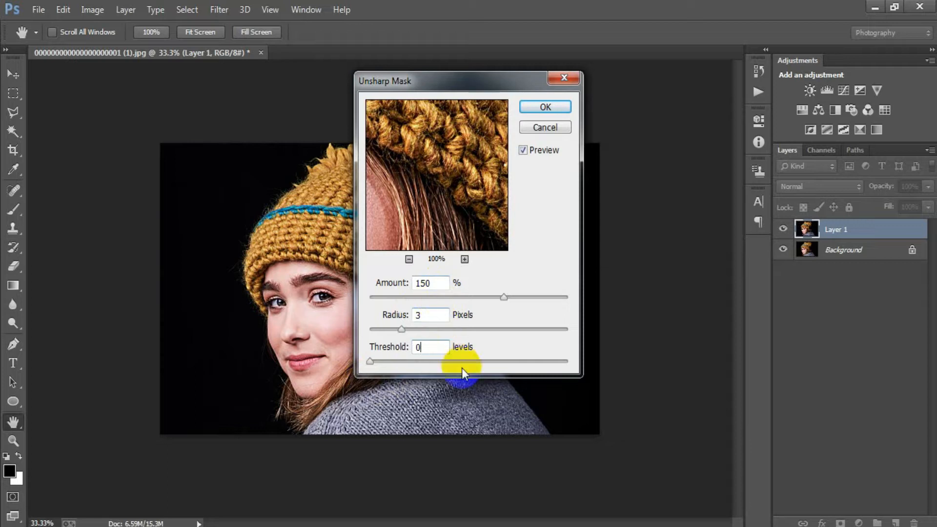
left_click(546, 108)
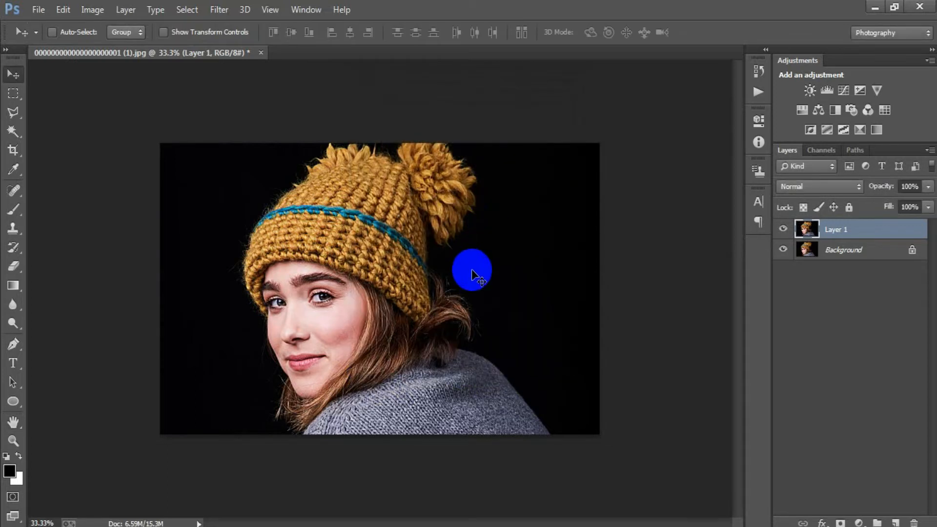
Start the Oil Paint filter on Layer 1 and set Stylization to 5, Cleanliness to 3 and Scale to 0.1.
left_click(220, 9)
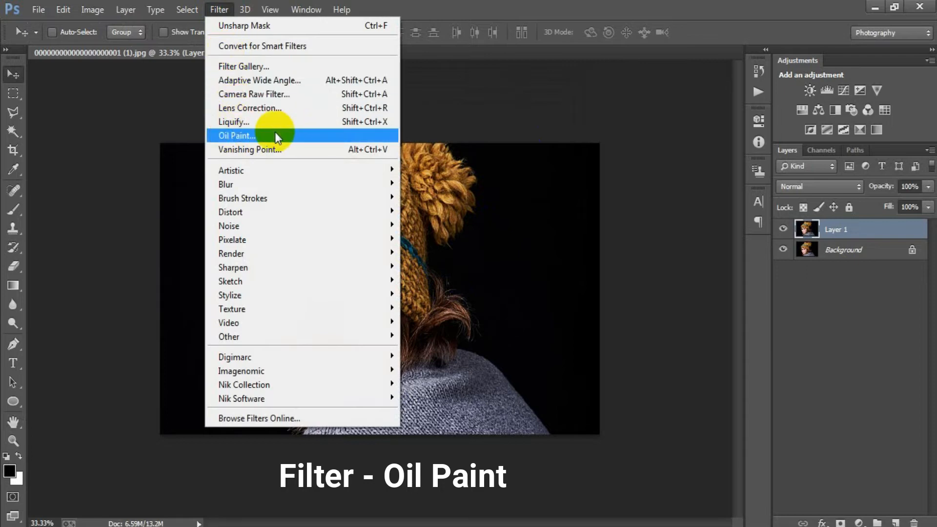
left_click(276, 135)
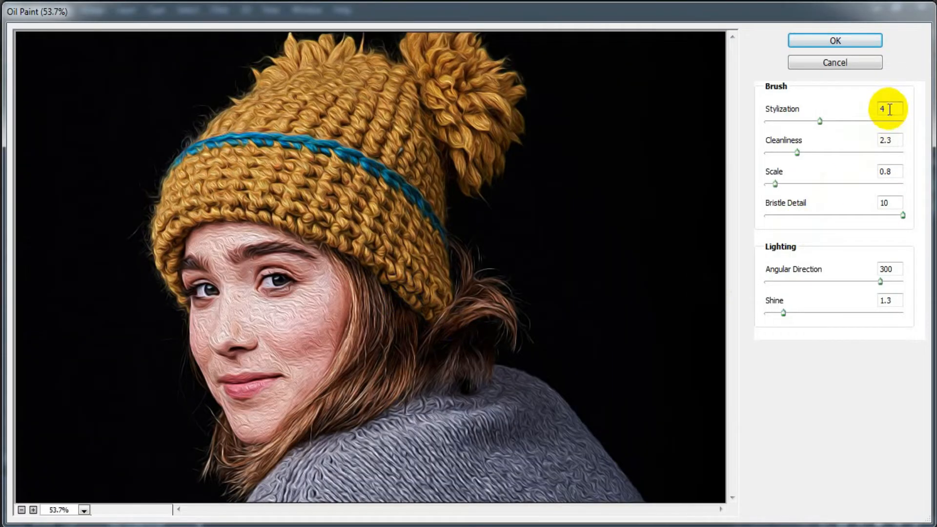
left_click(888, 109)
type("5")
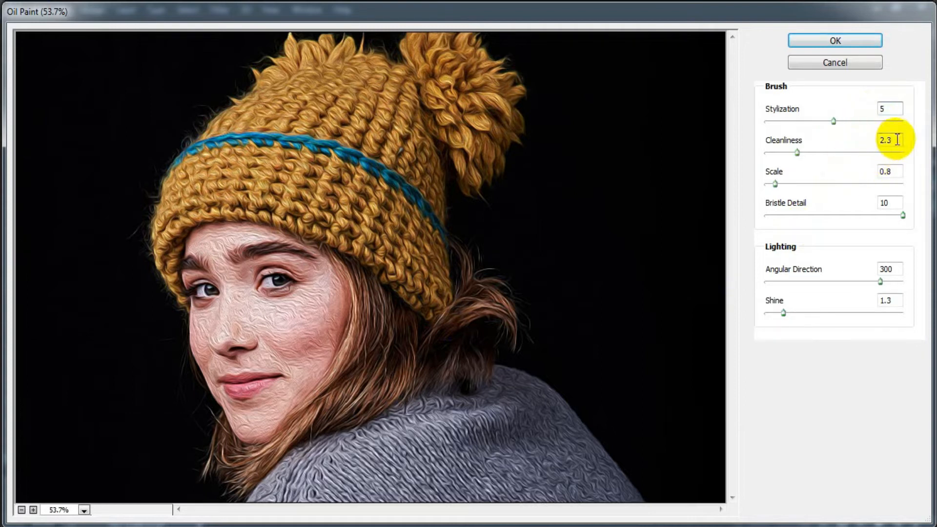
left_click_drag(900, 139, 840, 157)
type("3")
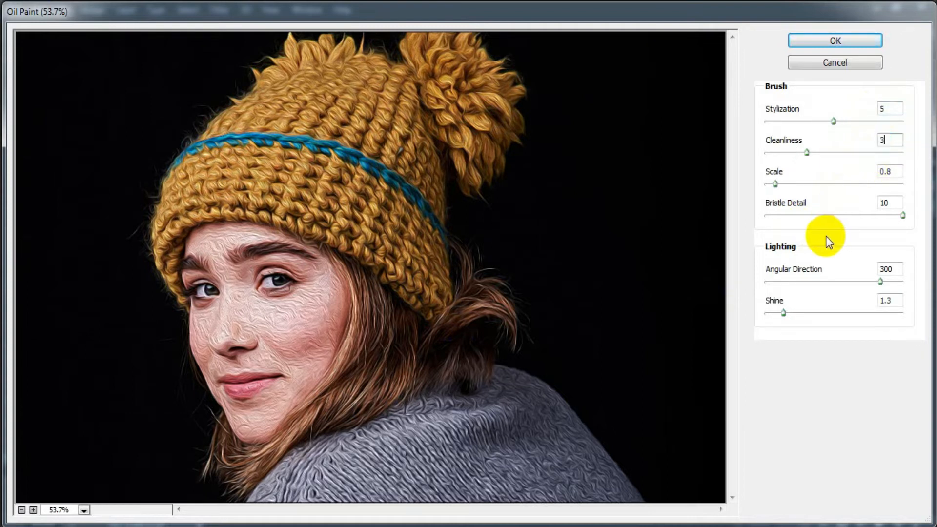
left_click_drag(898, 172, 879, 172)
type("0.1")
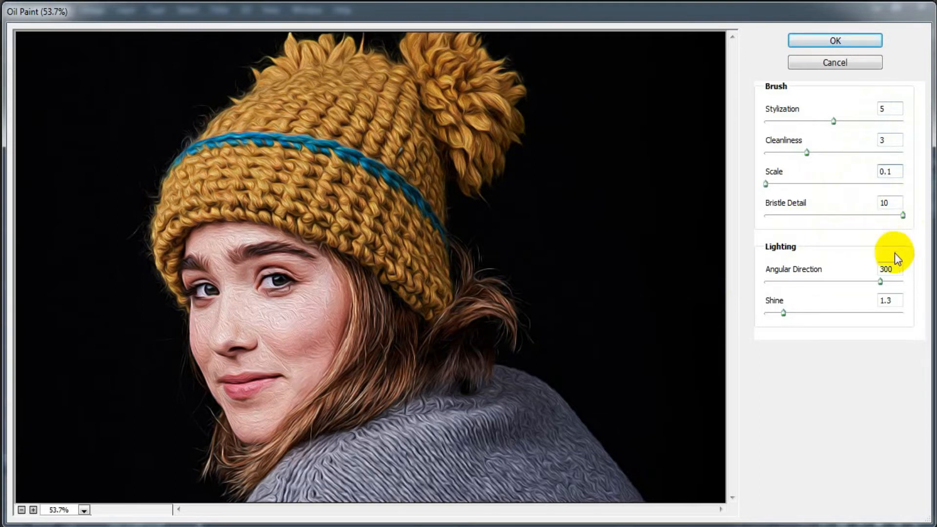
Set the Oil Paint filter's Bristle Detail, Angular Direction and Shine to 0 and apply the filter.
left_click_drag(896, 202, 846, 223)
double_click(885, 269)
type("0")
double_click(889, 300)
type("0")
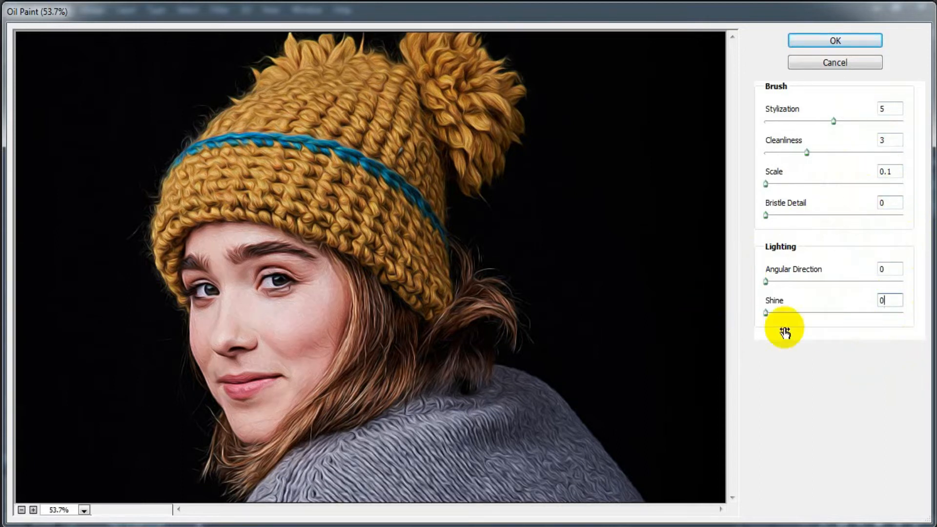
left_click(833, 43)
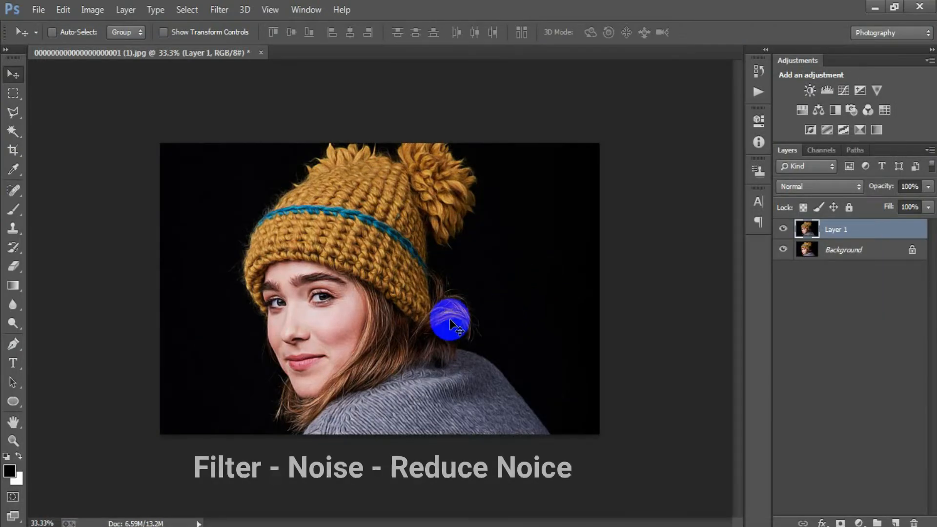
Apply Reduce Noise to Layer 1 with Strength 10 and Preserve Details, Reduce Color Noise and Sharpen Details at 0%.
left_click(213, 14)
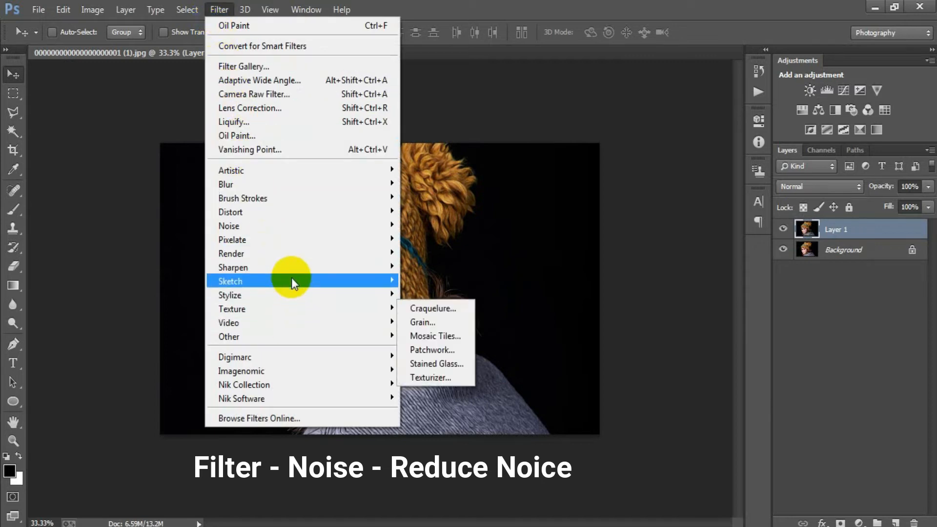
mouse_move(306, 229)
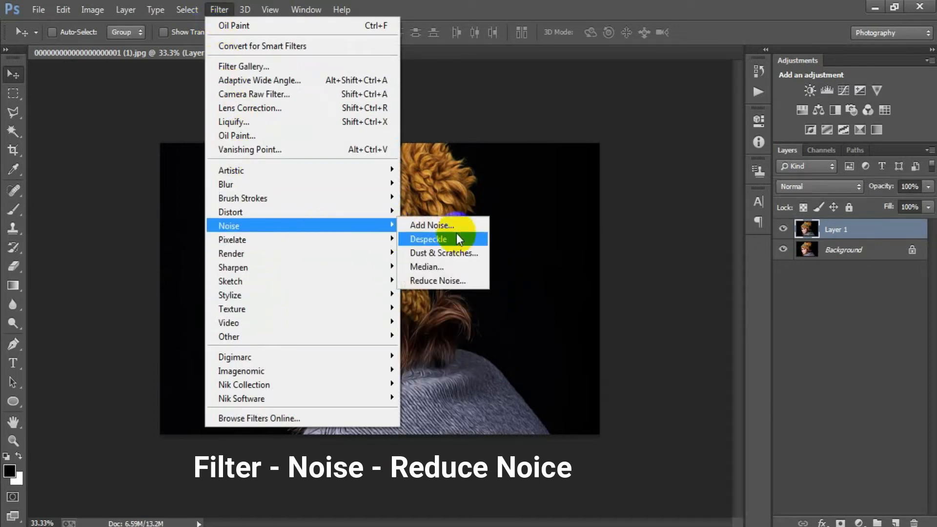
left_click(453, 279)
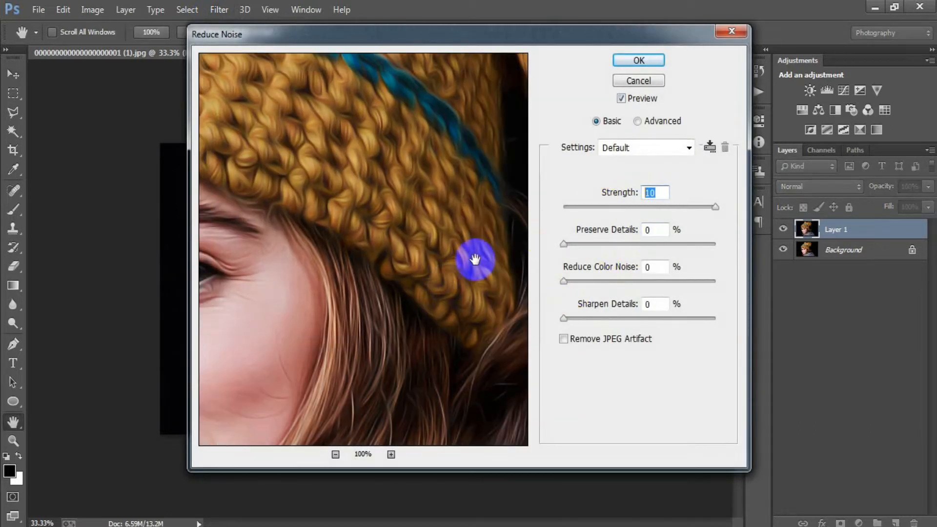
type("0")
left_click(654, 230)
left_click(652, 267)
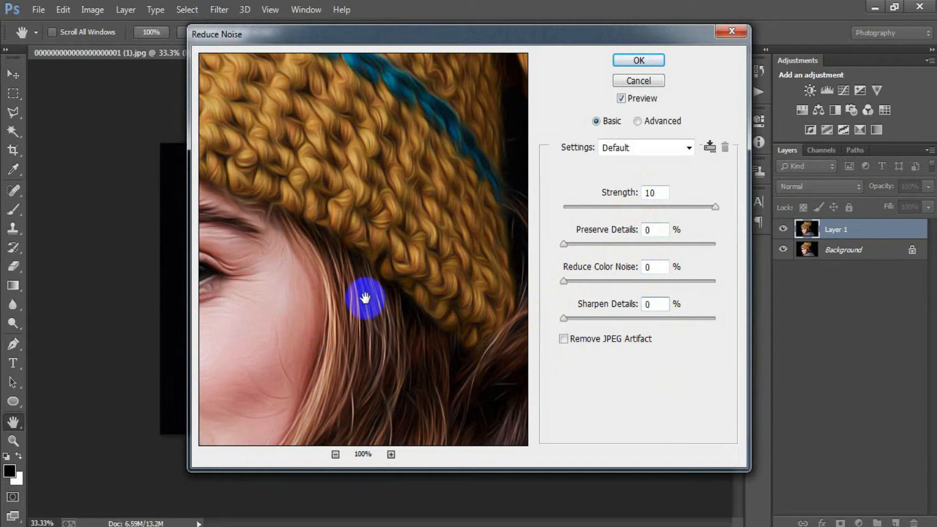
left_click_drag(285, 293, 449, 230)
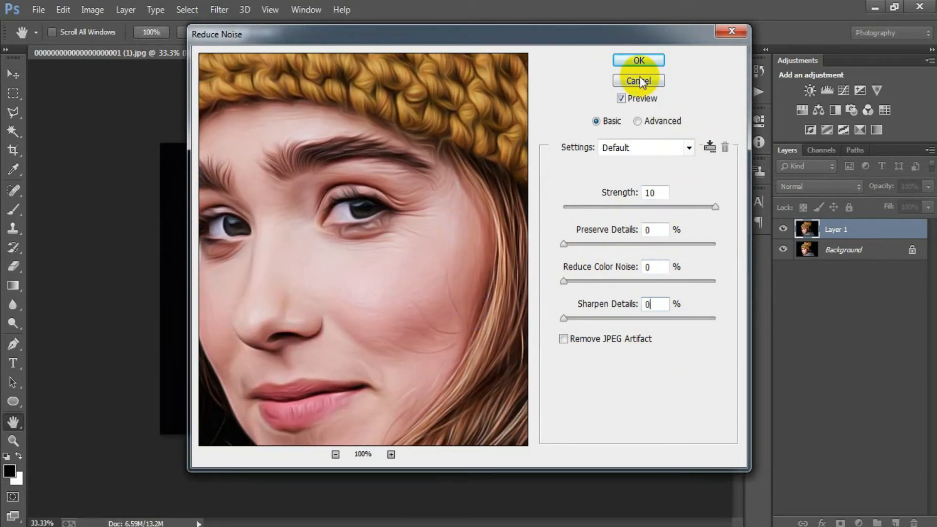
left_click(626, 60)
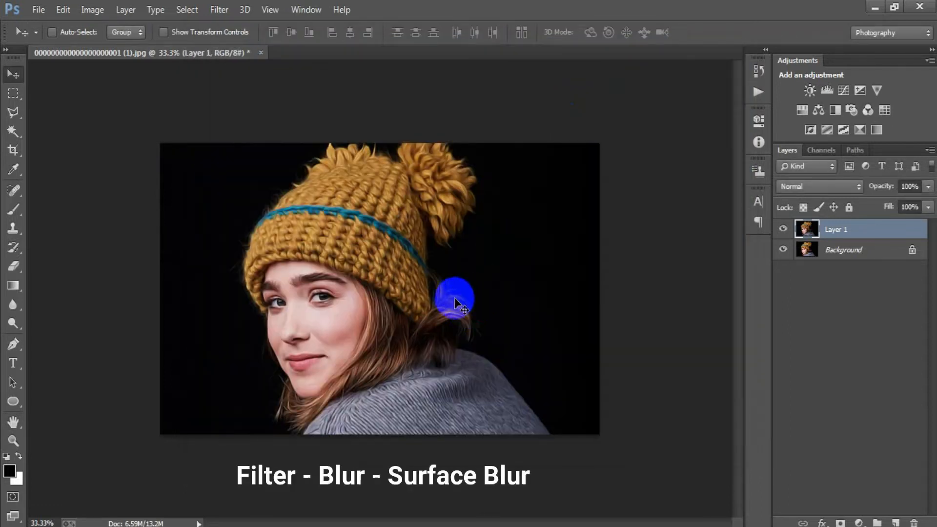
Apply a Surface Blur to Layer 1 with radius 15 pixels and threshold 7 levels.
left_click(219, 10)
mouse_move(261, 184)
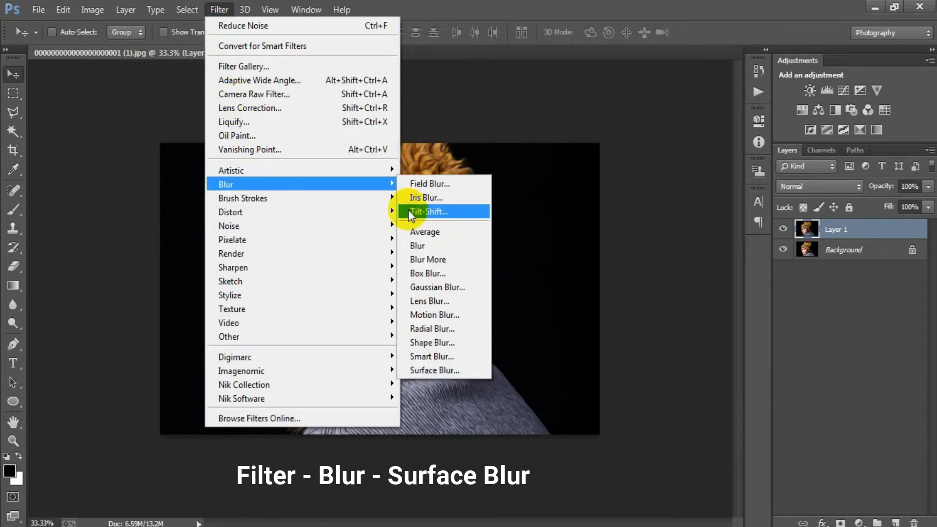
left_click(456, 370)
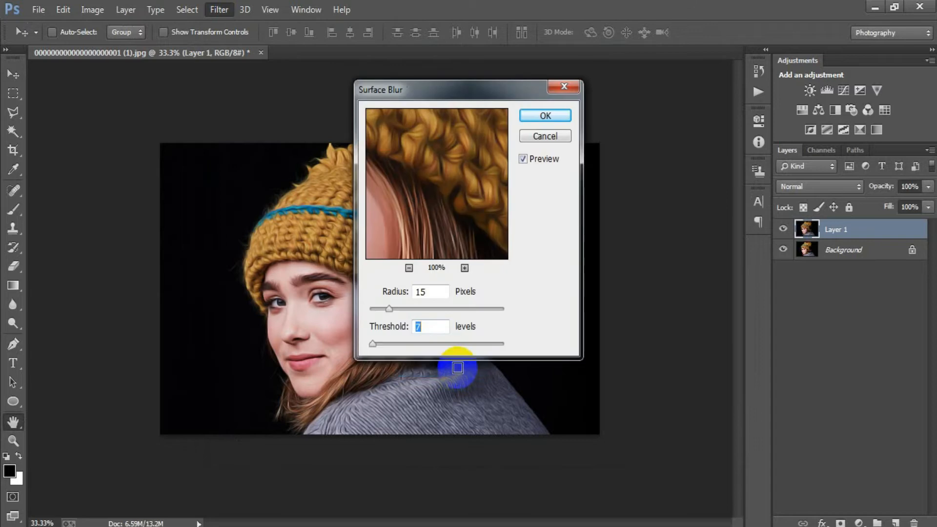
left_click(428, 292)
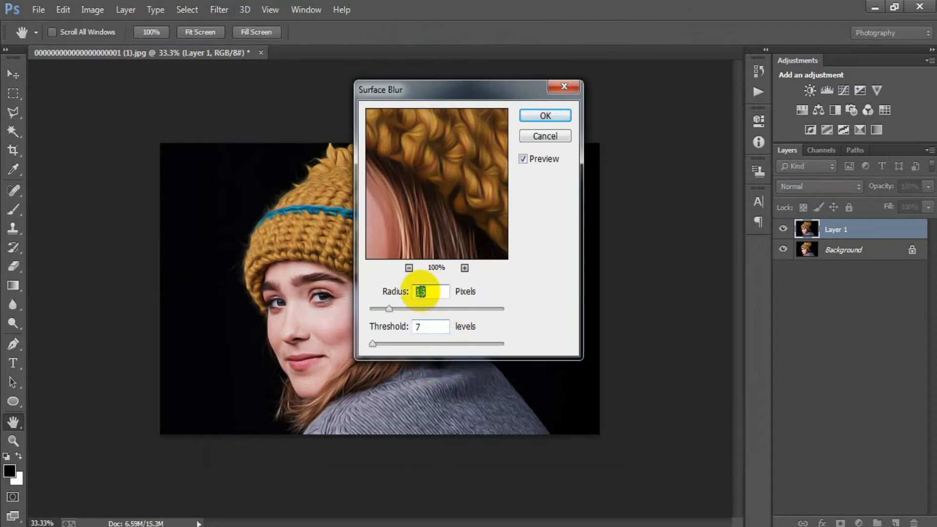
type("15")
left_click(424, 327)
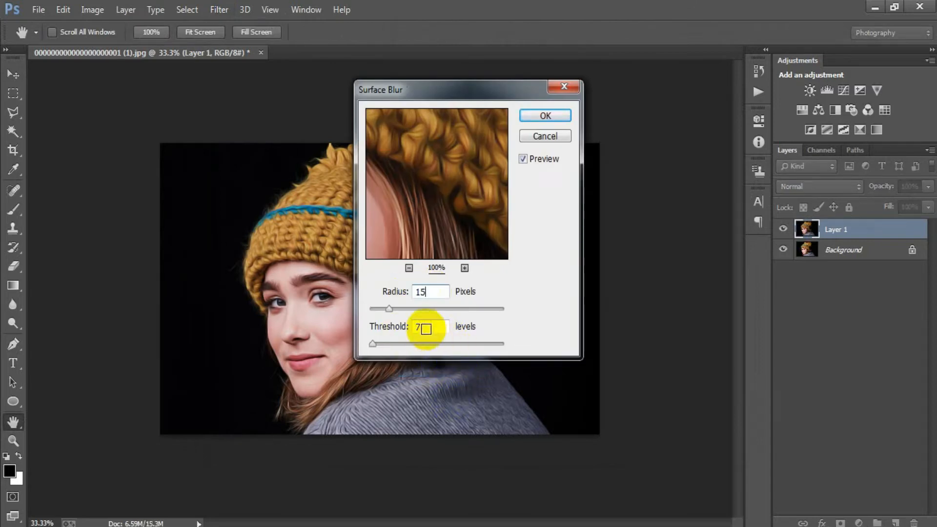
left_click(439, 326)
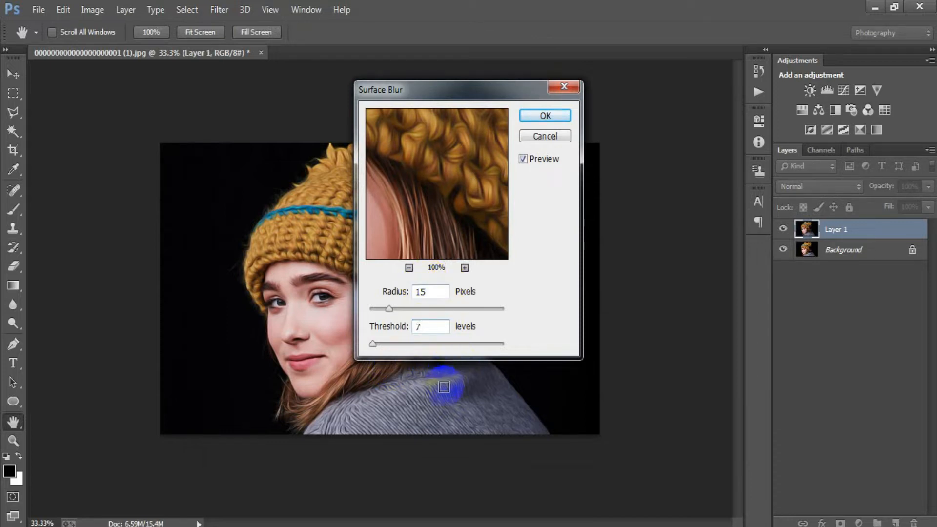
left_click(541, 117)
key("v")
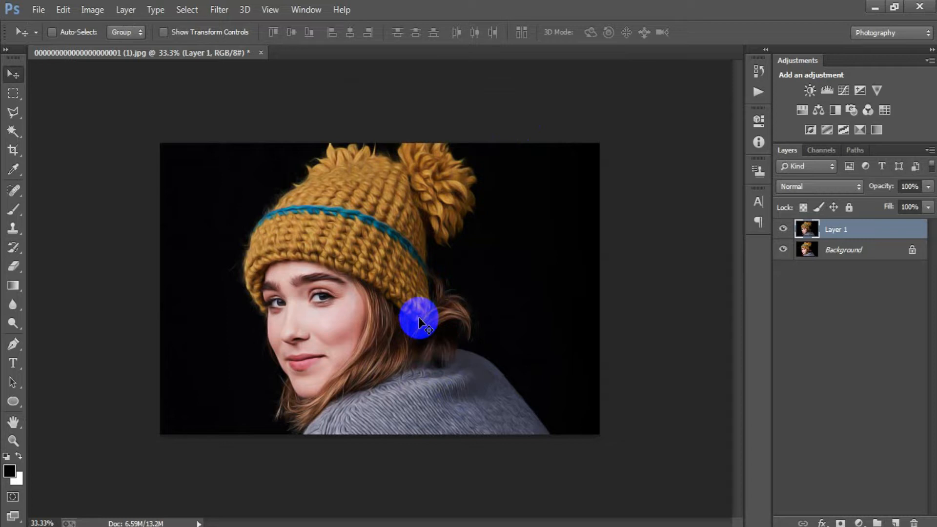
Sharpen Layer 1 with an Unsharp Mask of amount 40%, radius 15 pixels and threshold 0 levels.
left_click(221, 10)
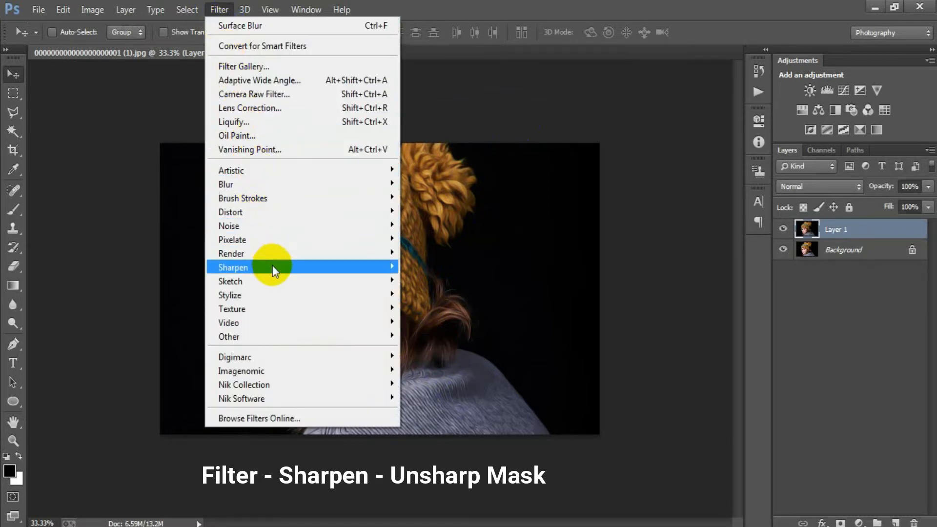
left_click(272, 267)
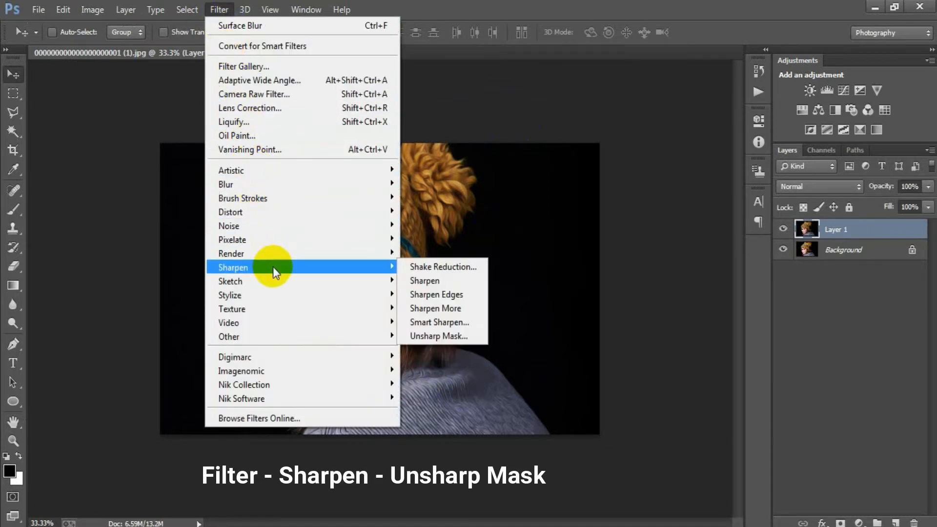
left_click(454, 337)
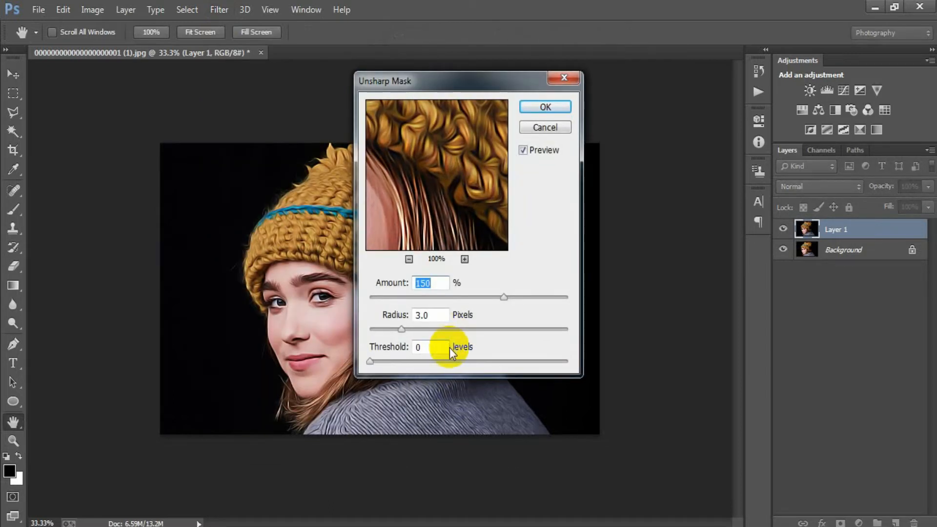
type("4")
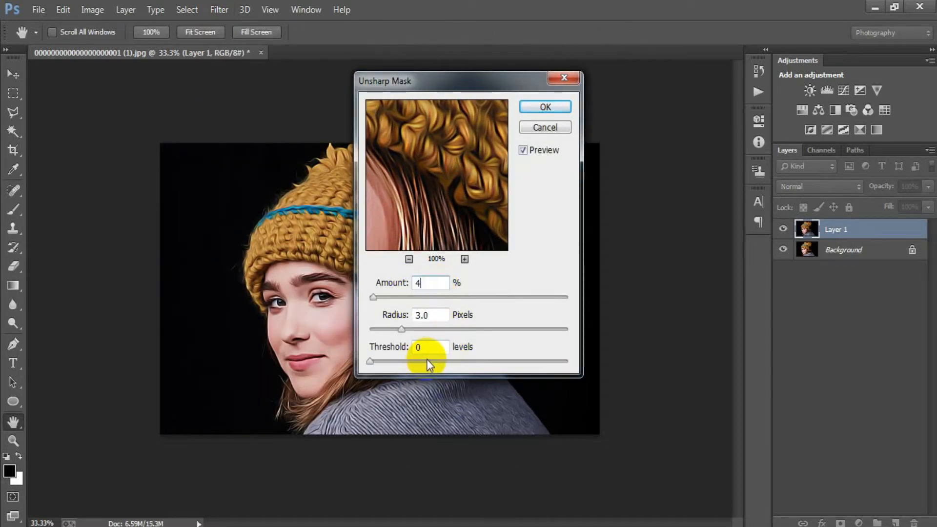
type("0")
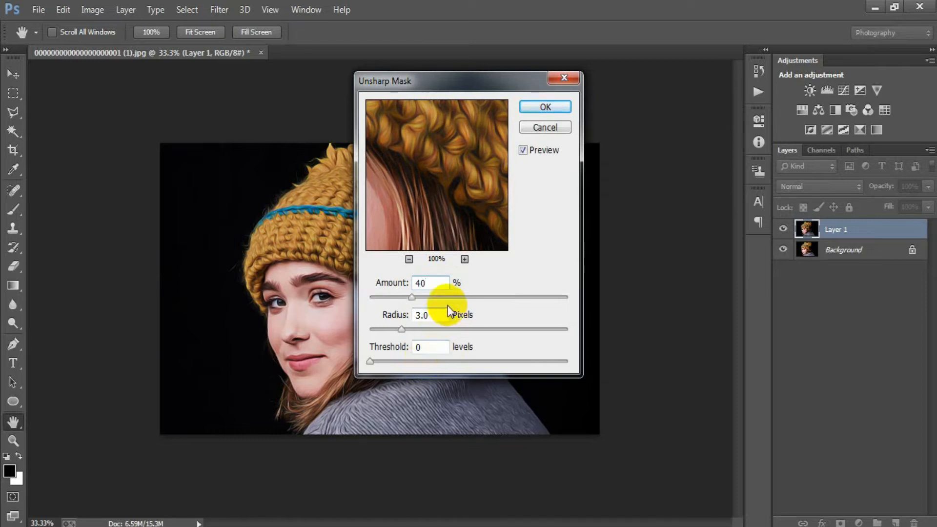
double_click(432, 315)
type("15")
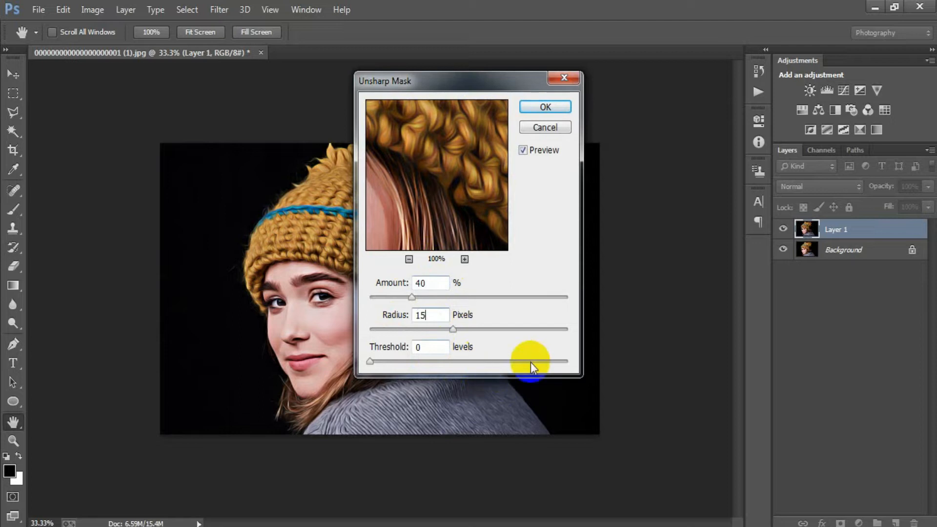
left_click(538, 107)
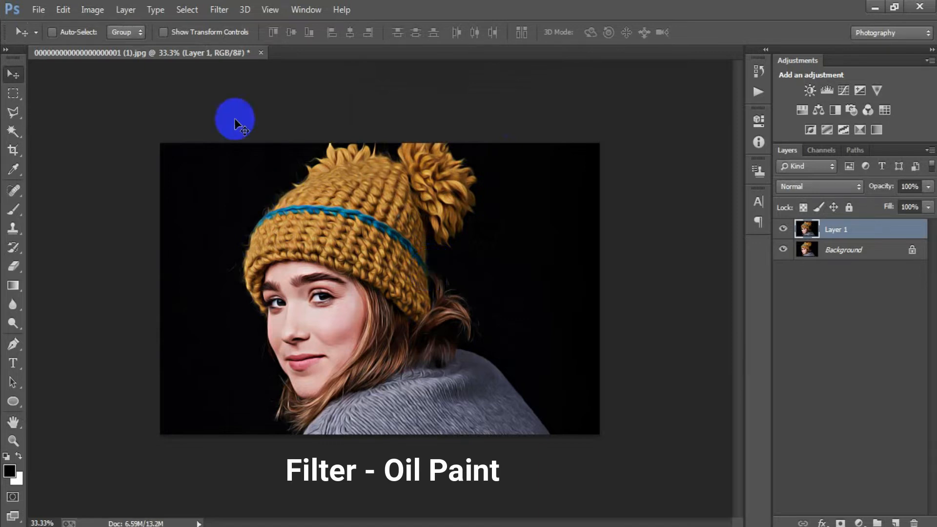
Apply the Oil Paint filter to Layer 1 once more.
left_click(218, 13)
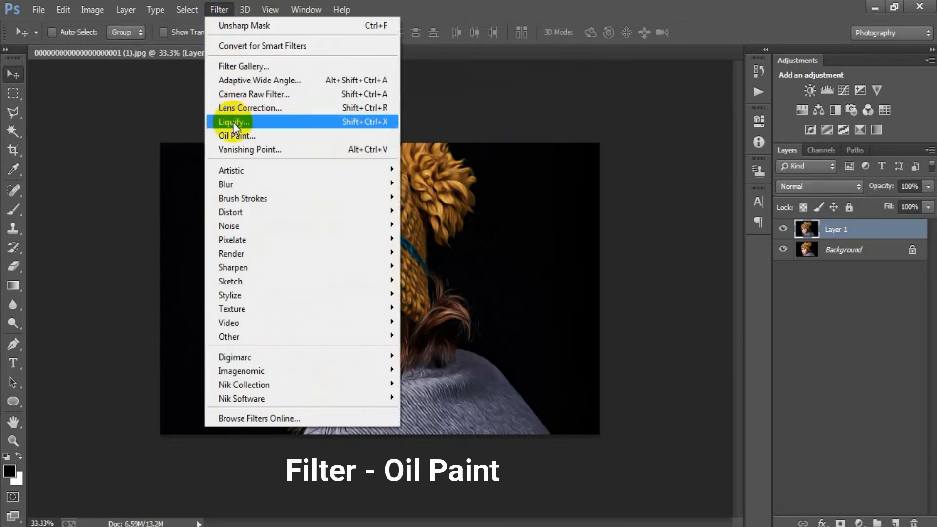
left_click(266, 137)
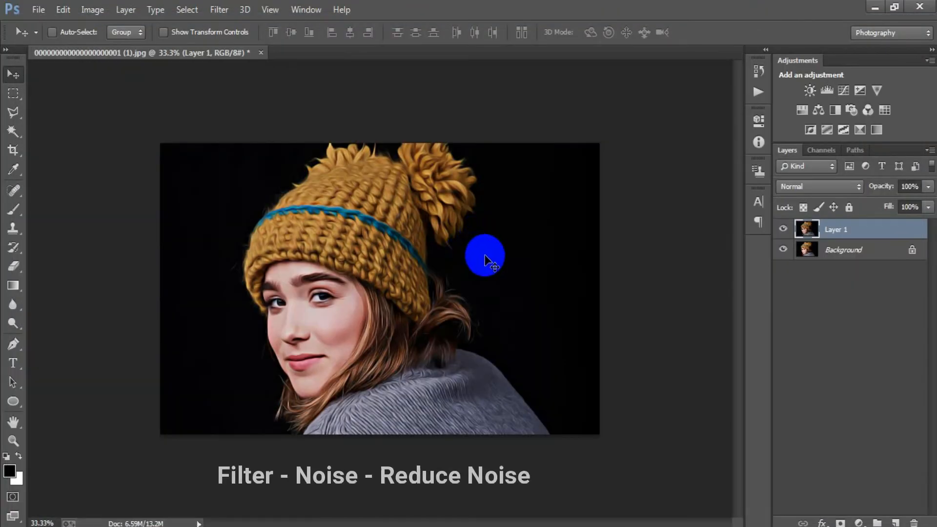
Apply Reduce Noise to Layer 1 again with Strength 10 and Preserve Details, Reduce Color Noise and Sharpen Details at 0%.
left_click(224, 13)
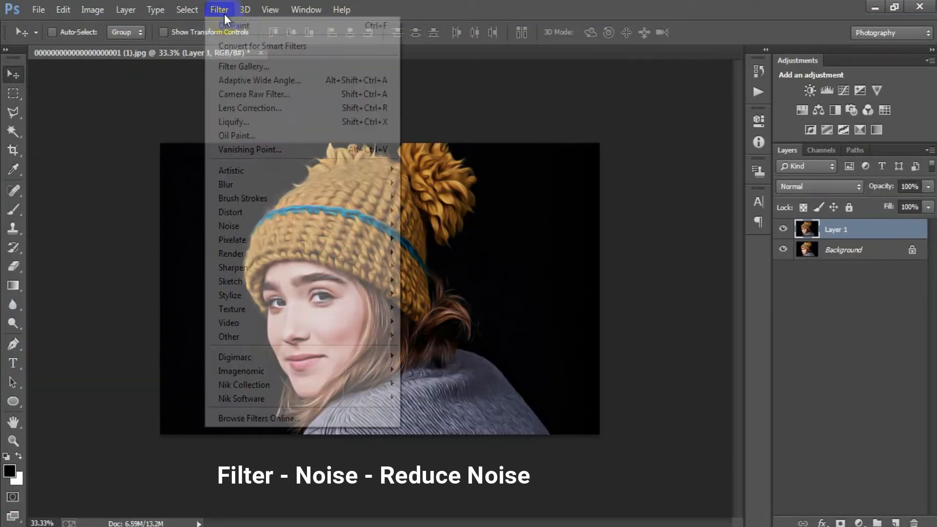
mouse_move(271, 223)
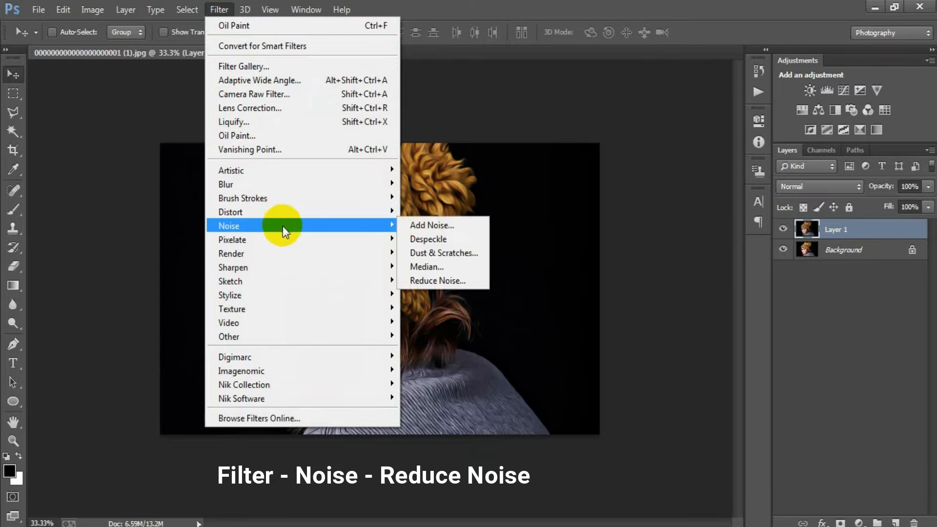
left_click(448, 283)
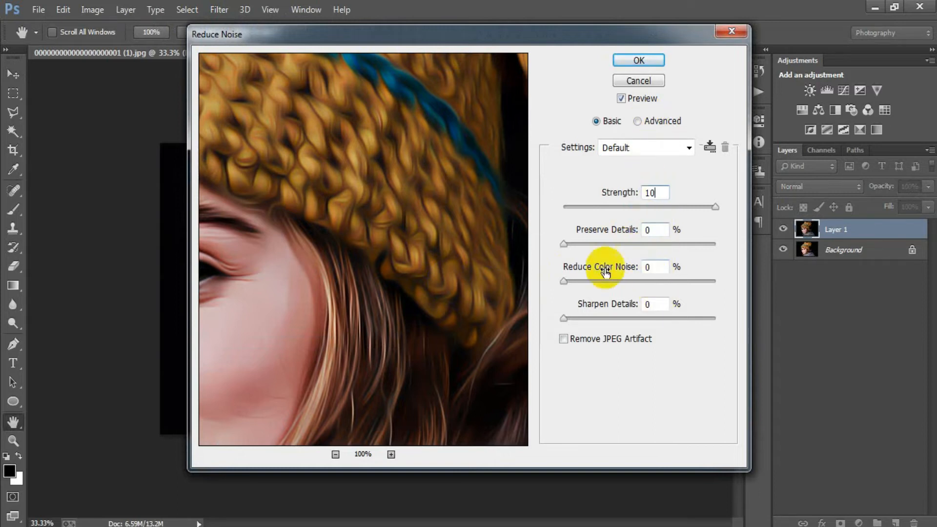
left_click(427, 267)
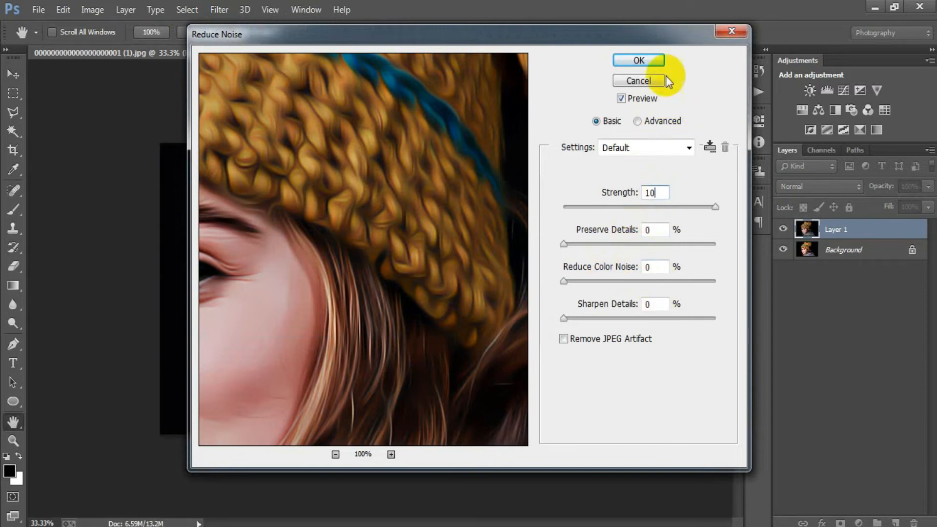
left_click_drag(324, 274, 446, 237)
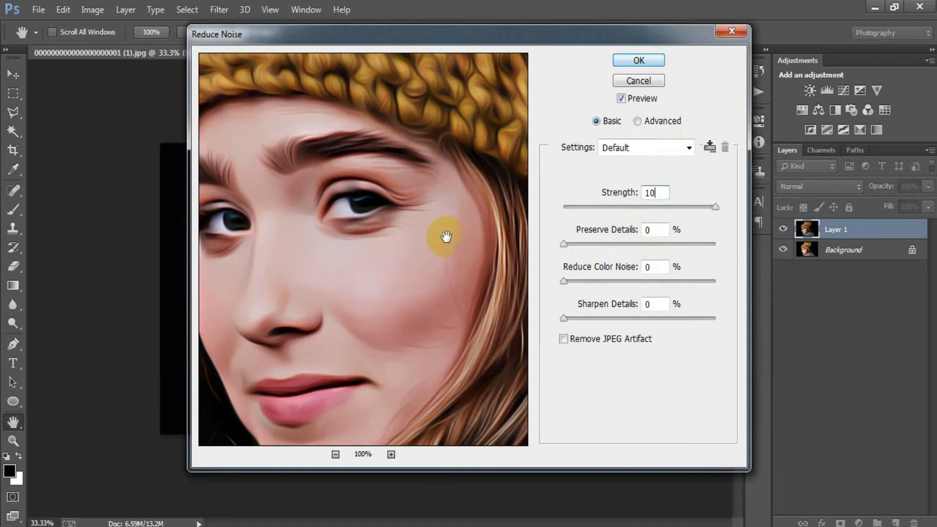
left_click(620, 60)
left_click(424, 240)
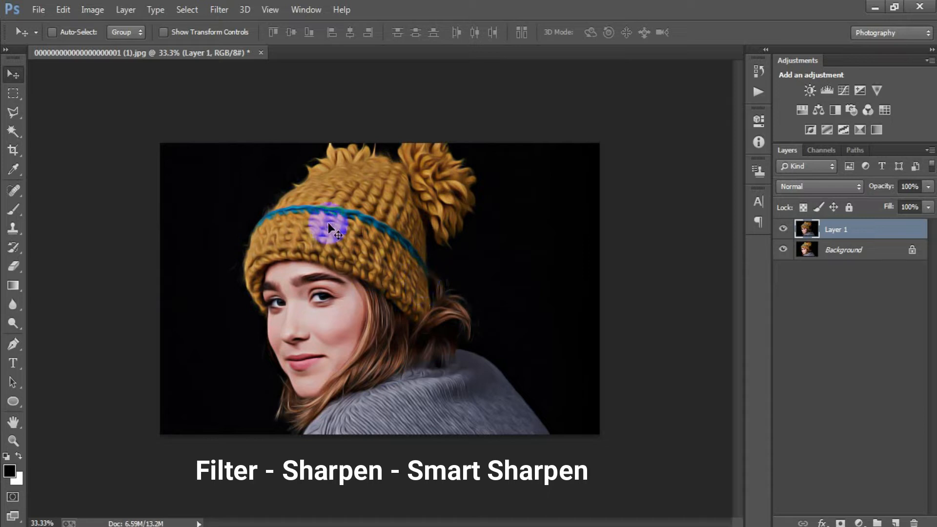
Start a Smart Sharpen on Layer 1 with the Custom preset and Gaussian Blur as the blur to remove.
left_click(219, 10)
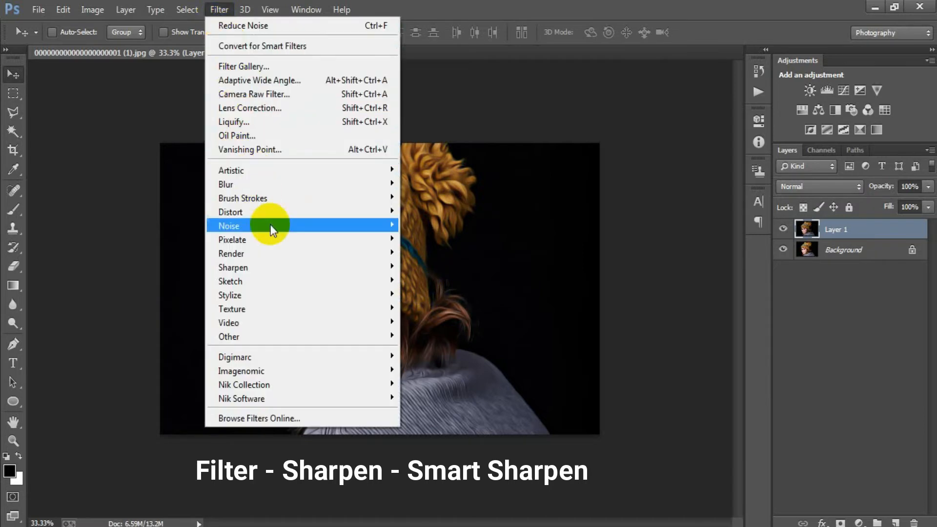
mouse_move(280, 265)
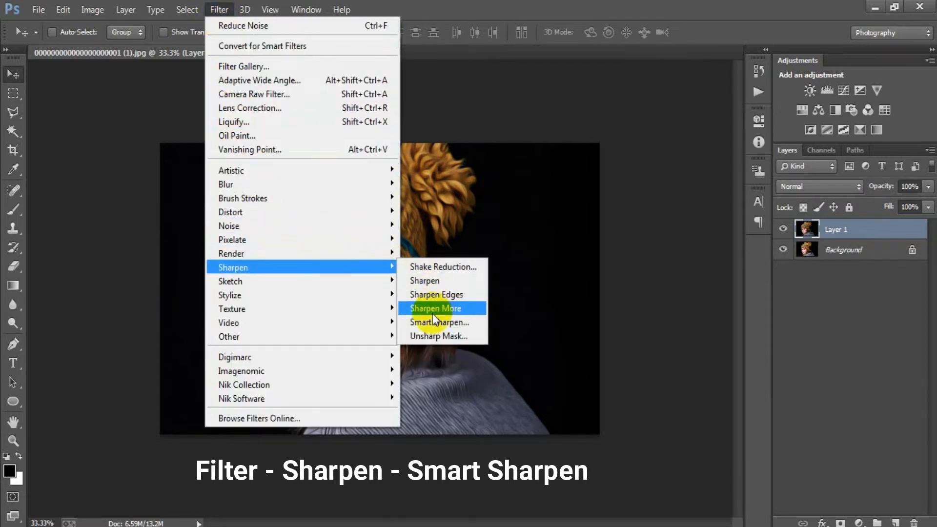
left_click(470, 322)
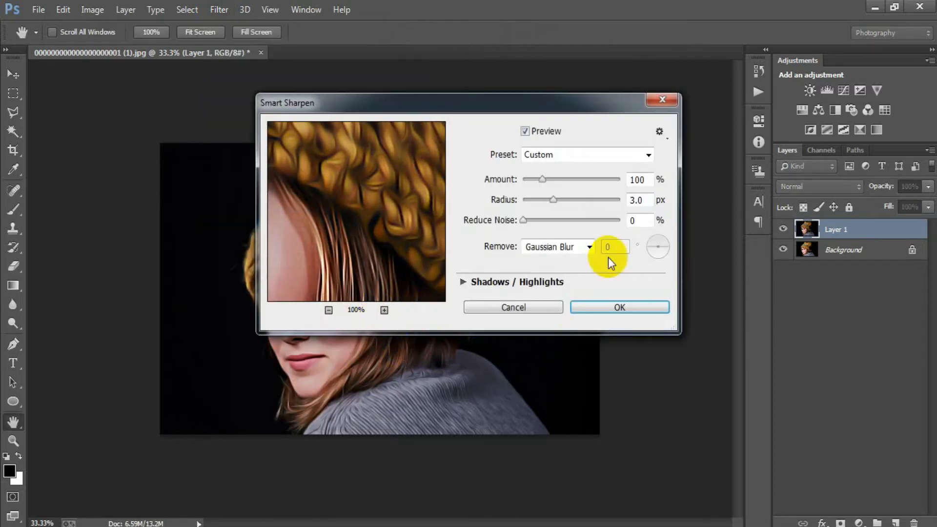
left_click(646, 155)
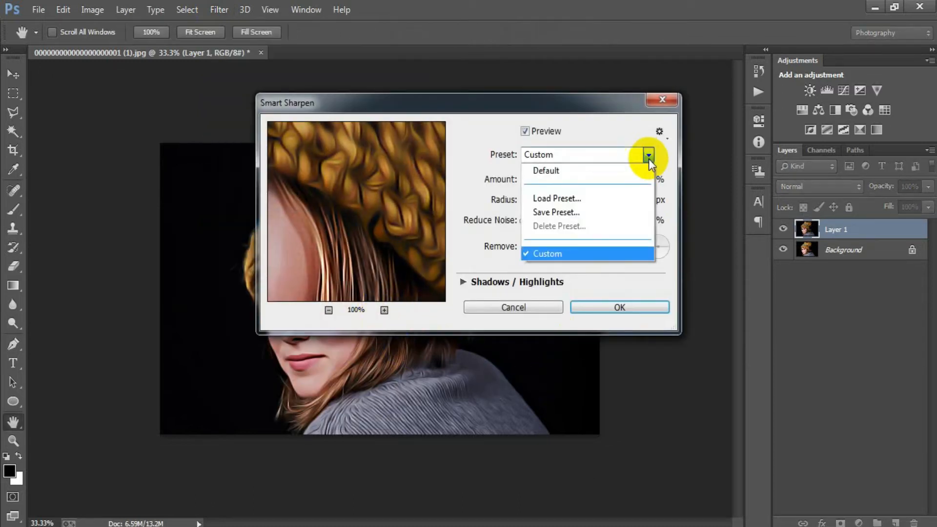
left_click(573, 255)
left_click(590, 247)
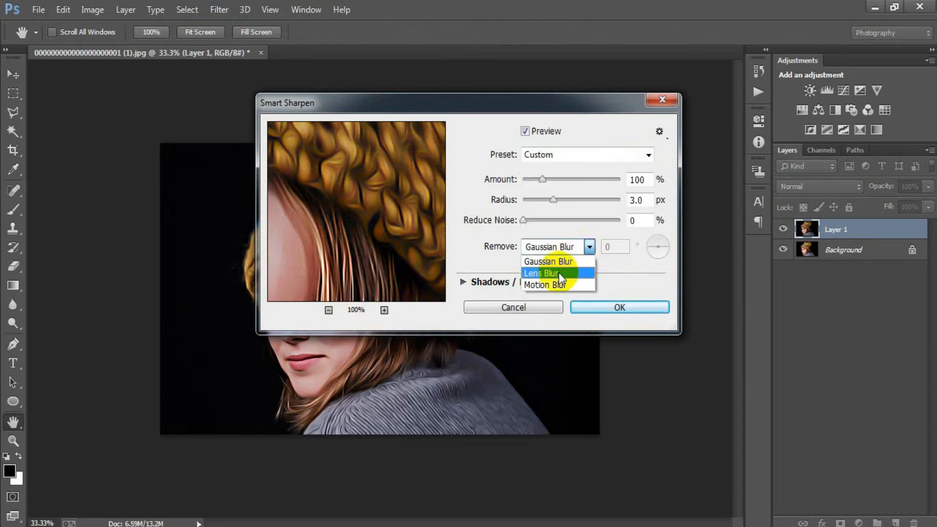
left_click(583, 263)
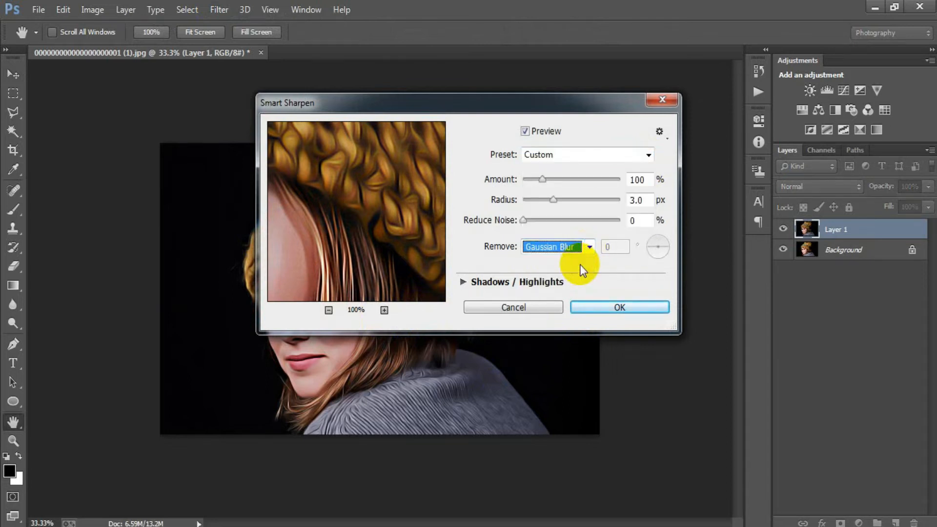
Set the Smart Sharpen amount to 100%, radius to 3 px and Reduce Noise to 0%, and apply the filter.
left_click(637, 180)
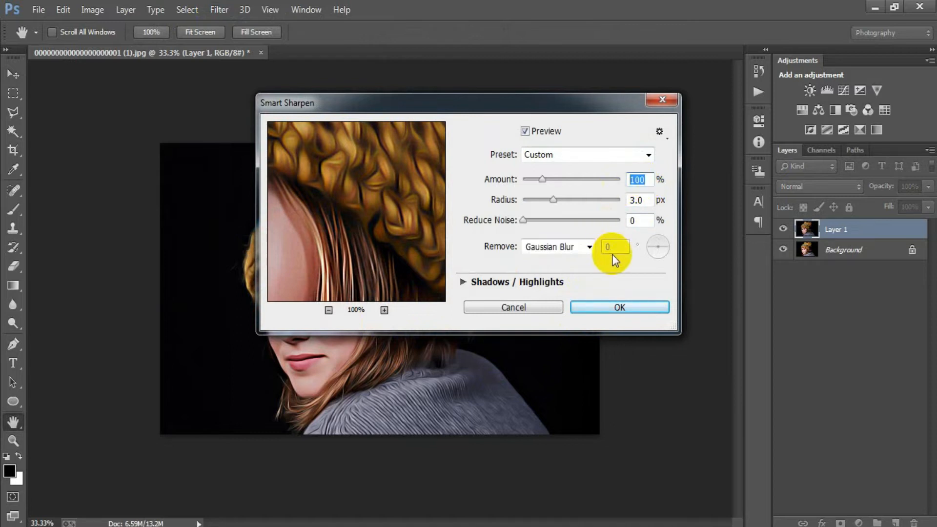
type("100")
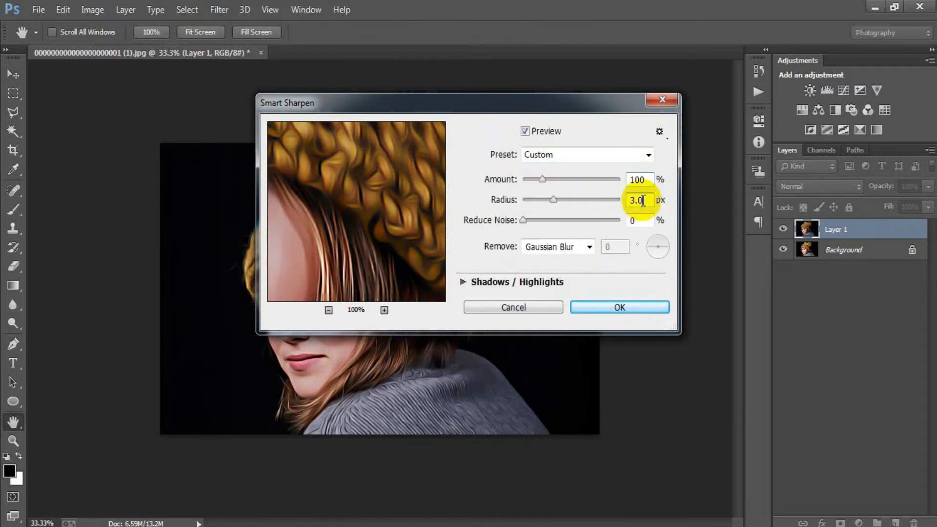
left_click(627, 201)
type("3")
left_click(640, 221)
type("0")
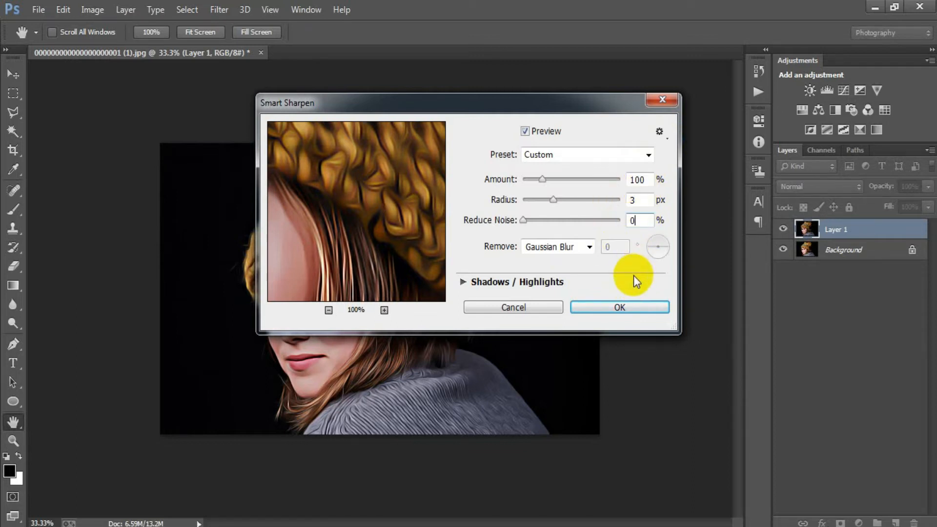
left_click(628, 307)
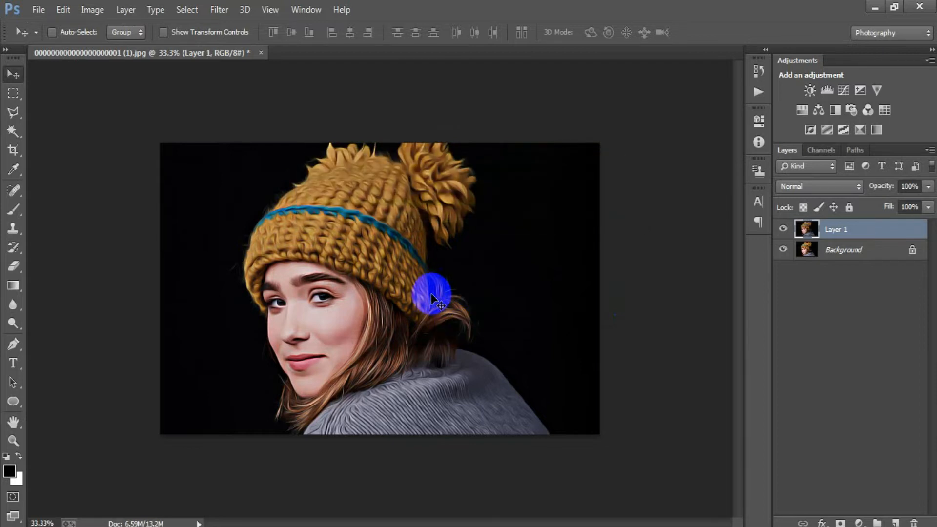
Duplicate the Background layer and move the copy above Layer 1.
left_click(846, 253)
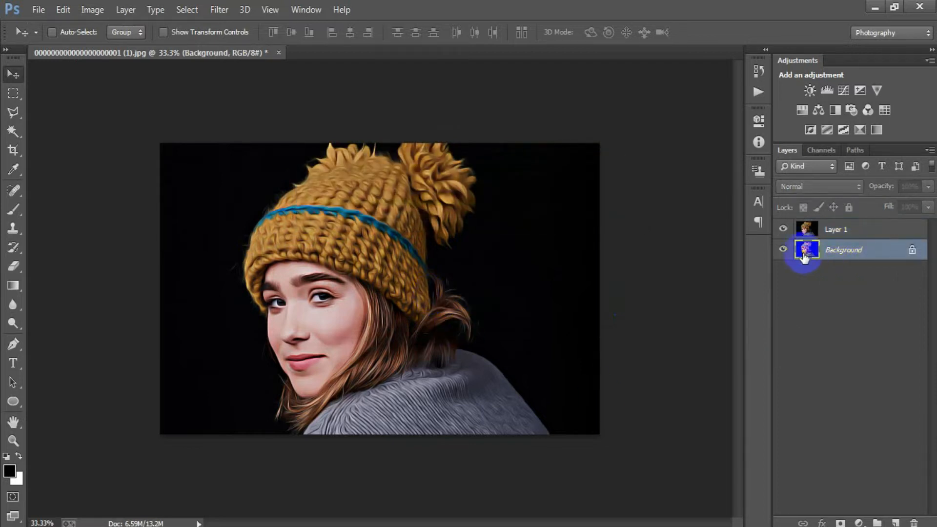
left_click(782, 249)
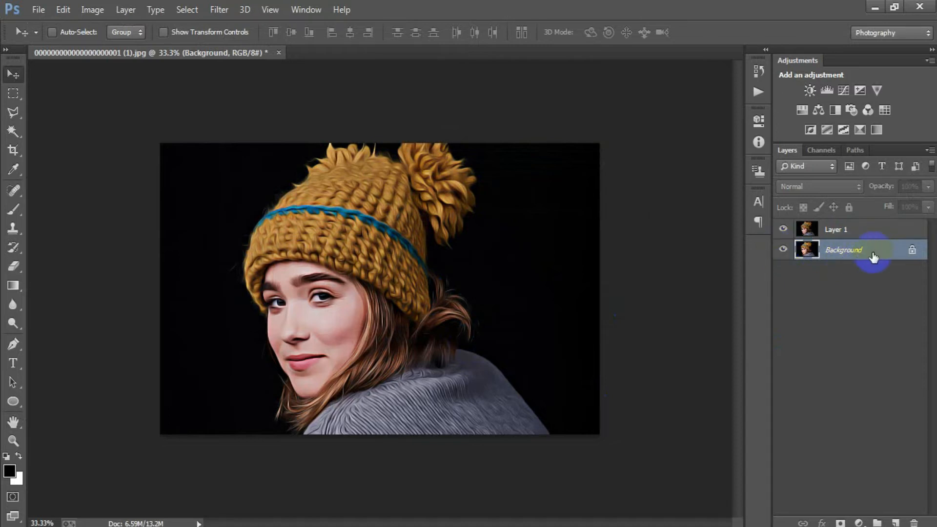
key("ctrl+j")
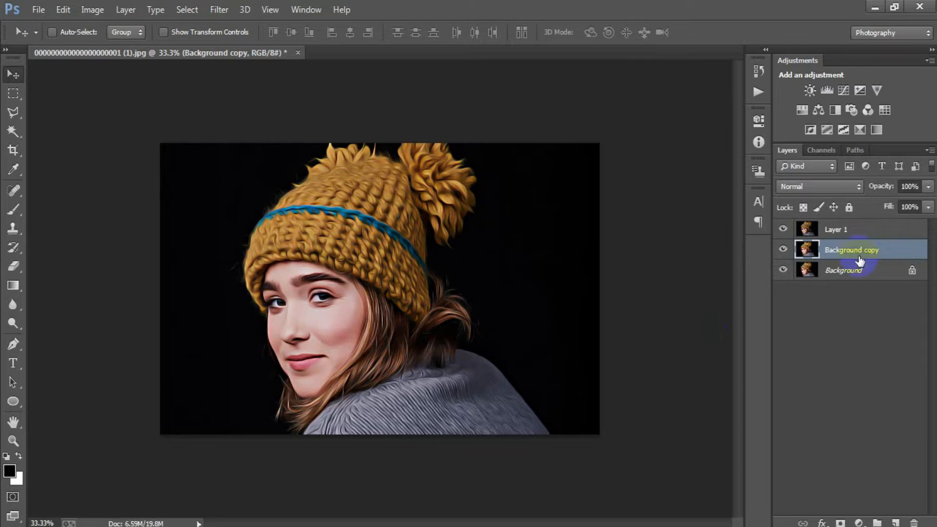
double_click(881, 249)
left_click_drag(883, 246, 885, 228)
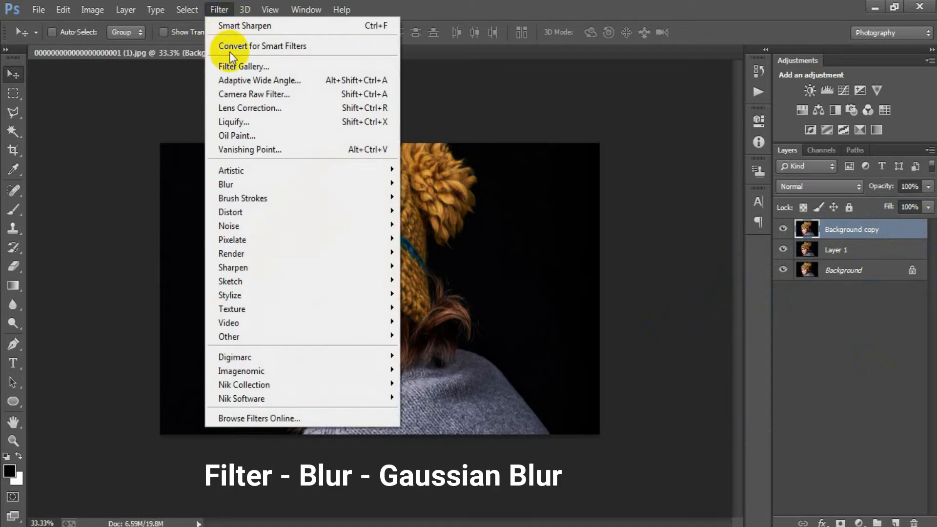
Apply a Gaussian Blur with a radius of 5 pixels to the Background copy layer.
mouse_move(246, 184)
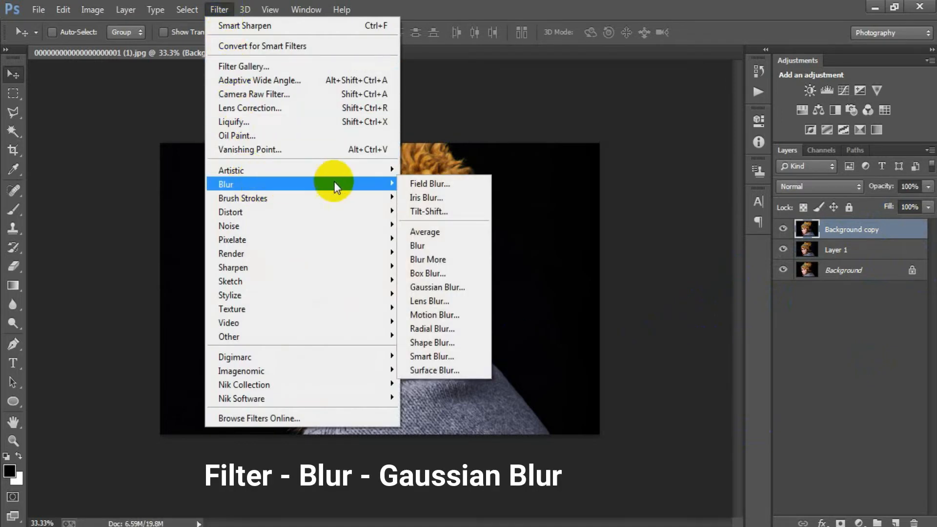
left_click(445, 288)
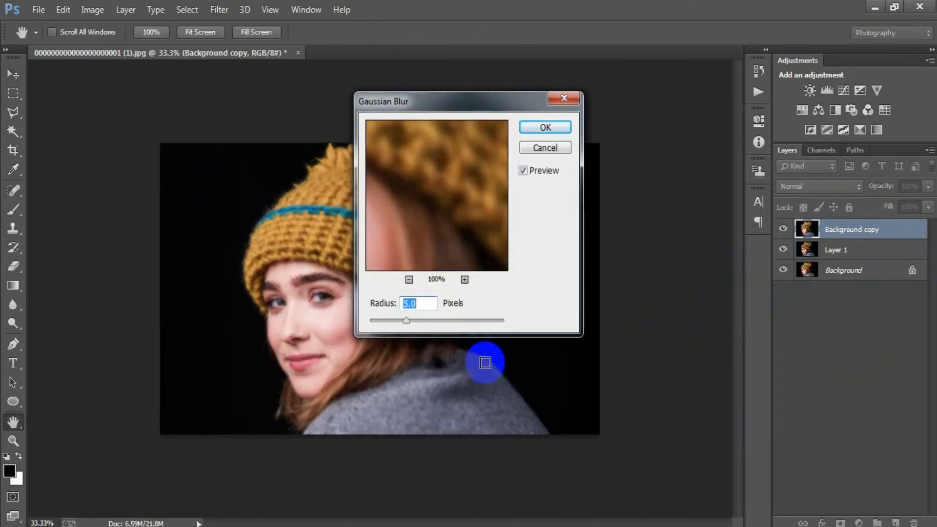
type("5")
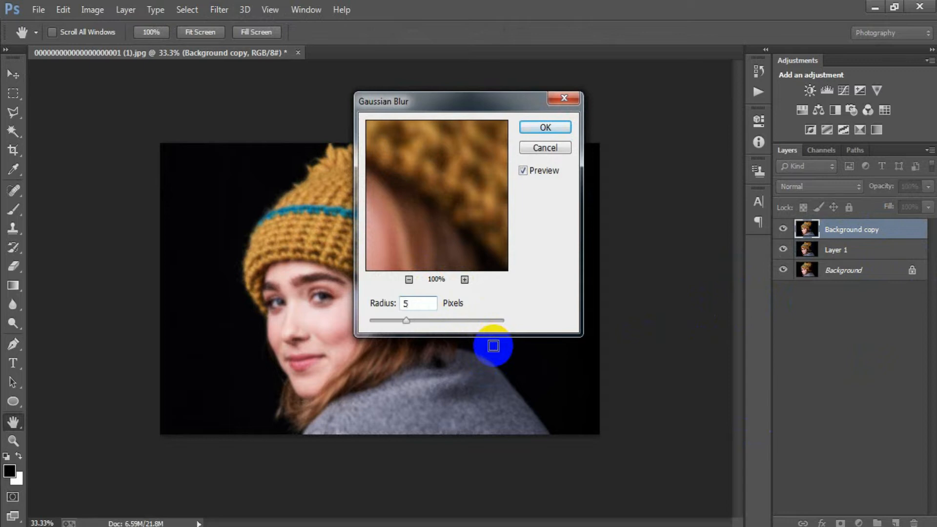
left_click(545, 128)
key("v")
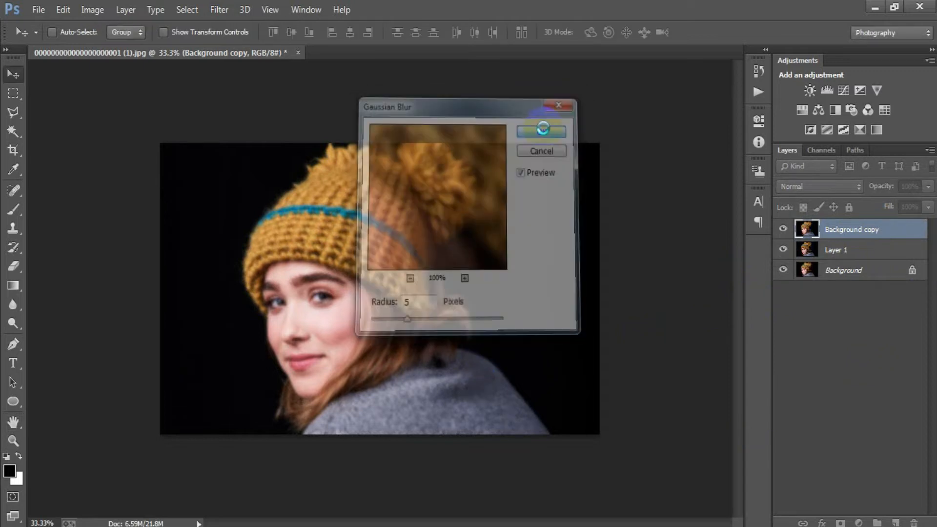
Add an Invert adjustment layer above Background copy and clip it to that layer.
key("ctrl+shift+i")
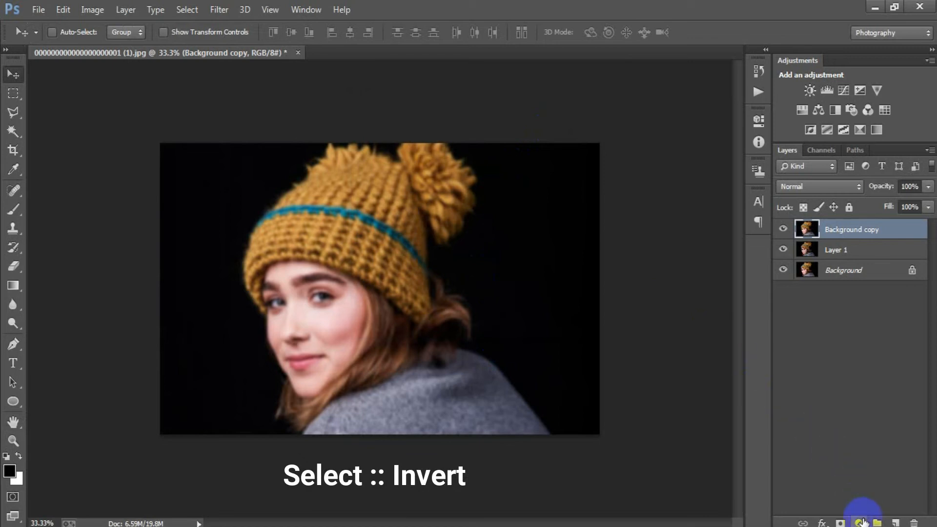
left_click(860, 522)
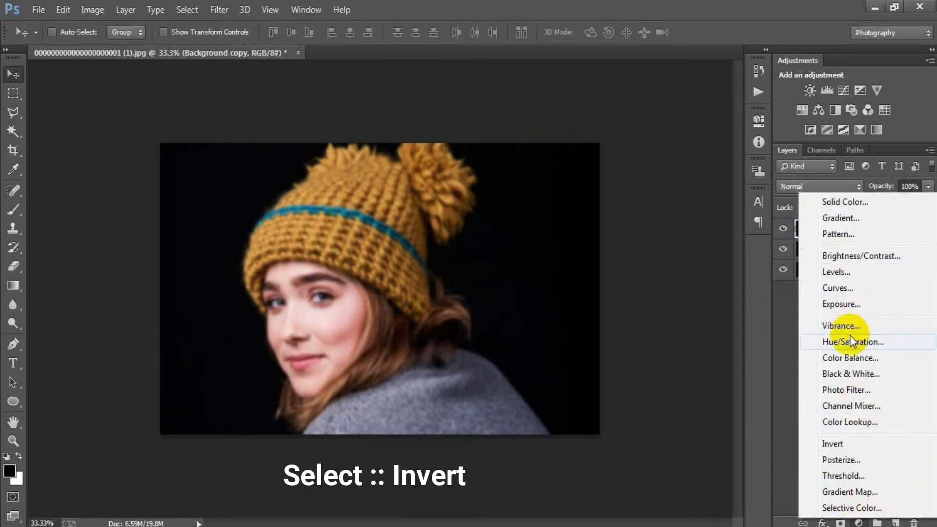
left_click(853, 440)
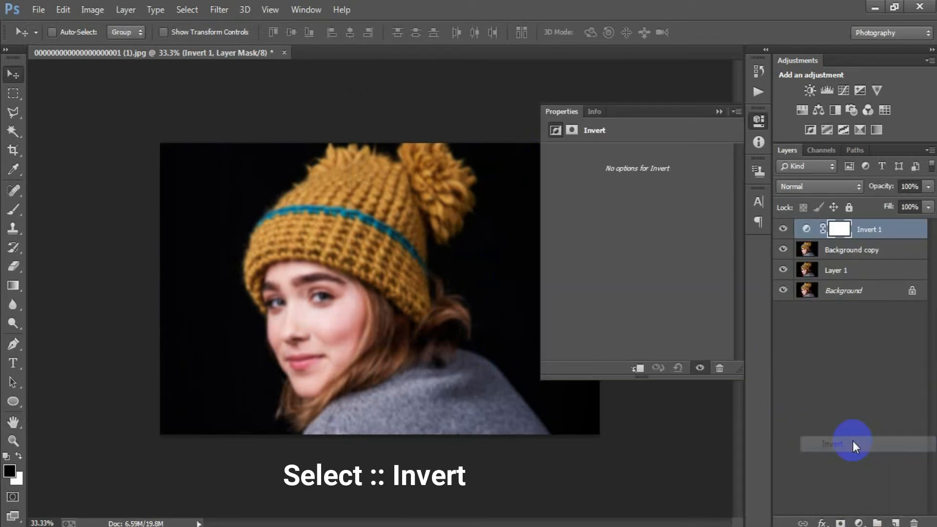
left_click(637, 370)
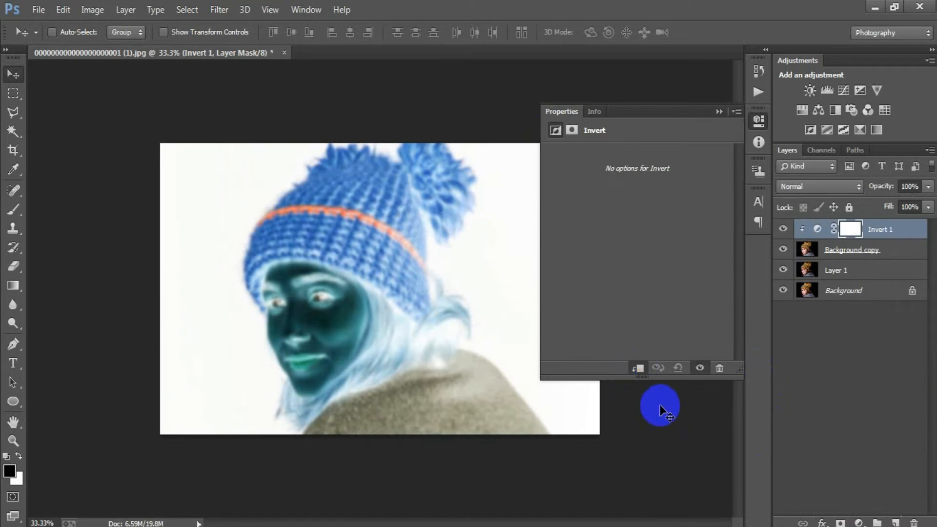
left_click(719, 111)
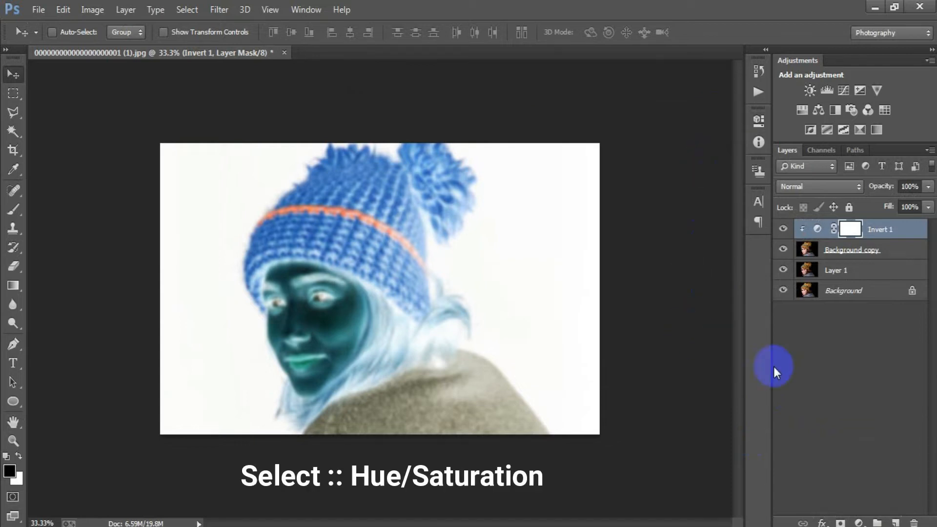
Add a Hue/Saturation adjustment layer above the Invert layer, clip it to Background copy and set Saturation to -100.
left_click(858, 522)
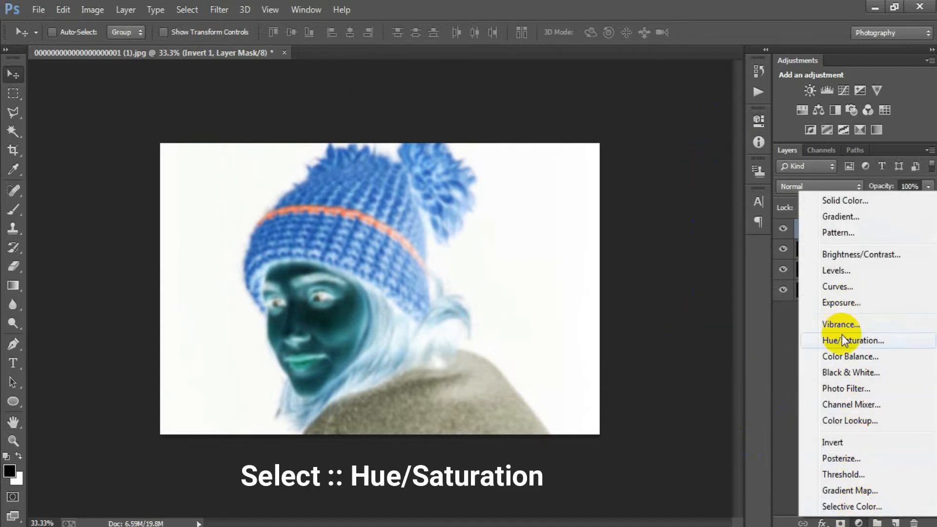
left_click(862, 342)
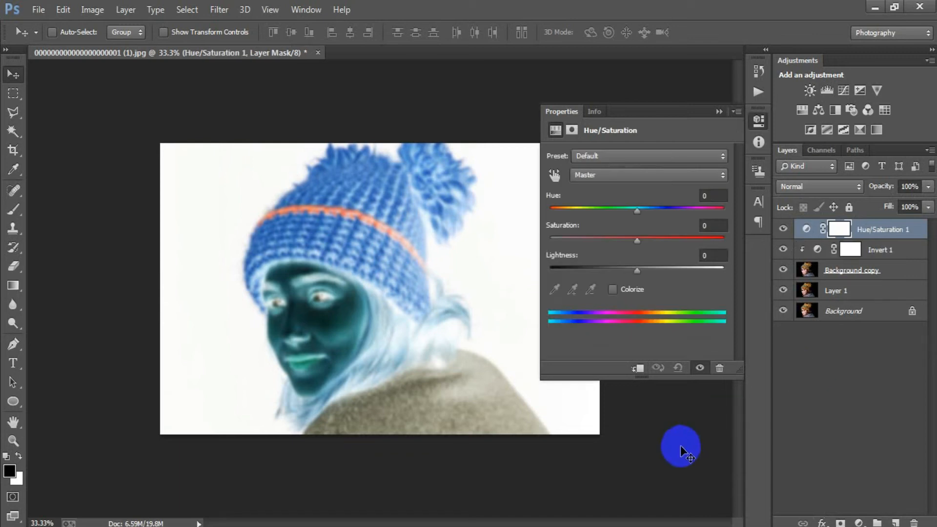
left_click(638, 369)
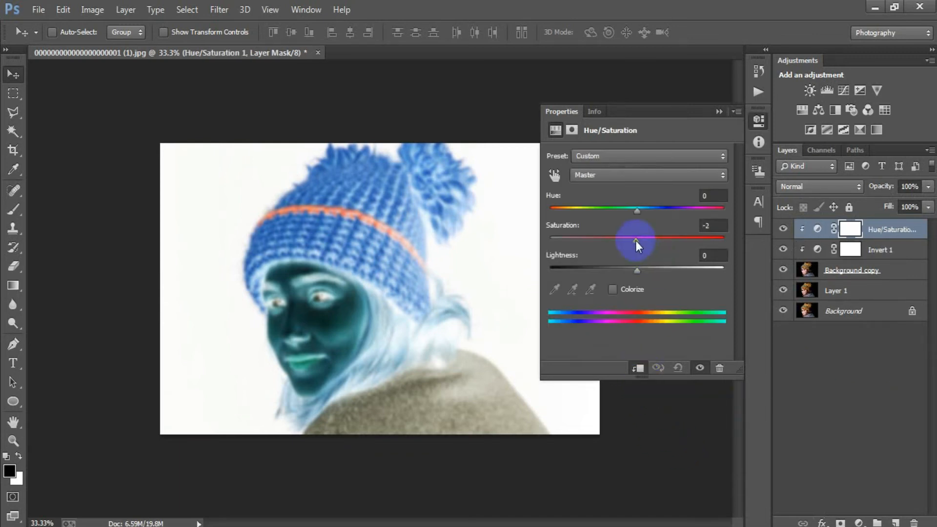
left_click_drag(636, 242, 551, 241)
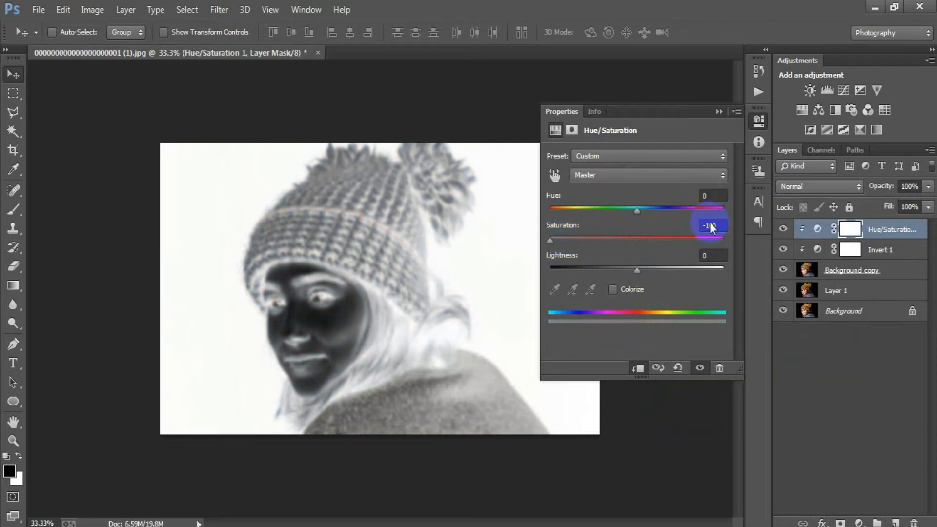
left_click(718, 112)
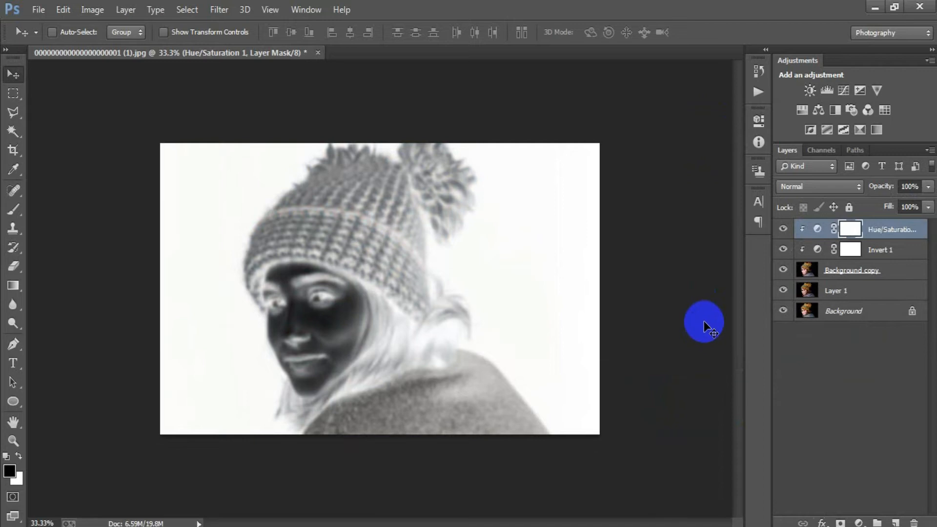
Set the Background copy layer's blend mode to Overlay and its opacity to 52%.
left_click(883, 271)
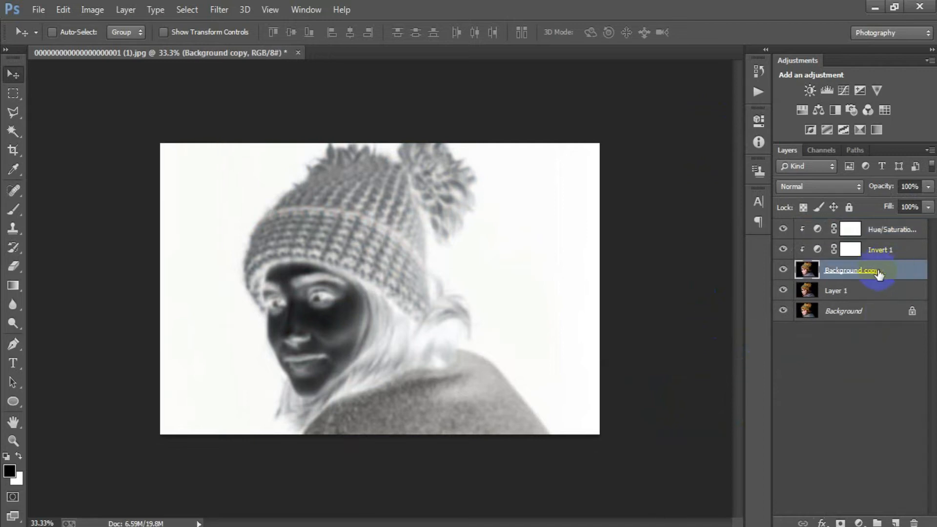
left_click(784, 270)
left_click(784, 270)
left_click(784, 270)
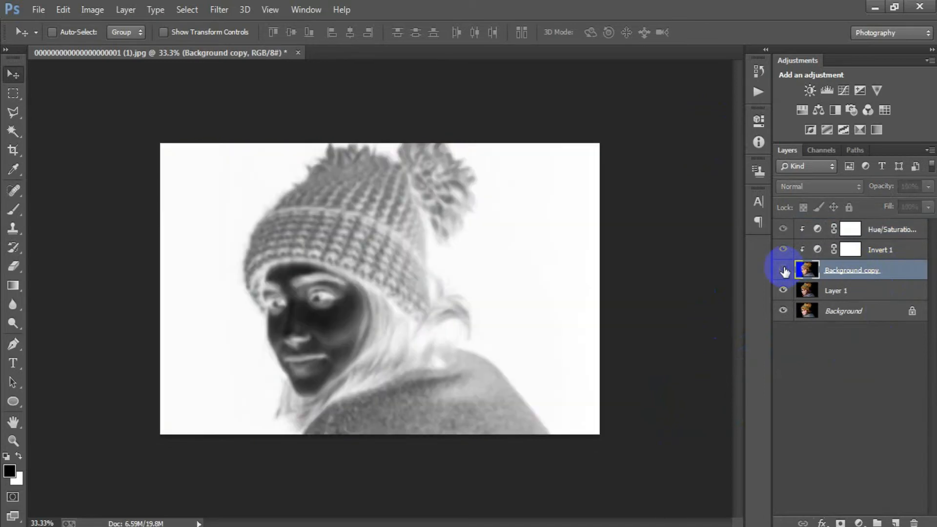
left_click(784, 270)
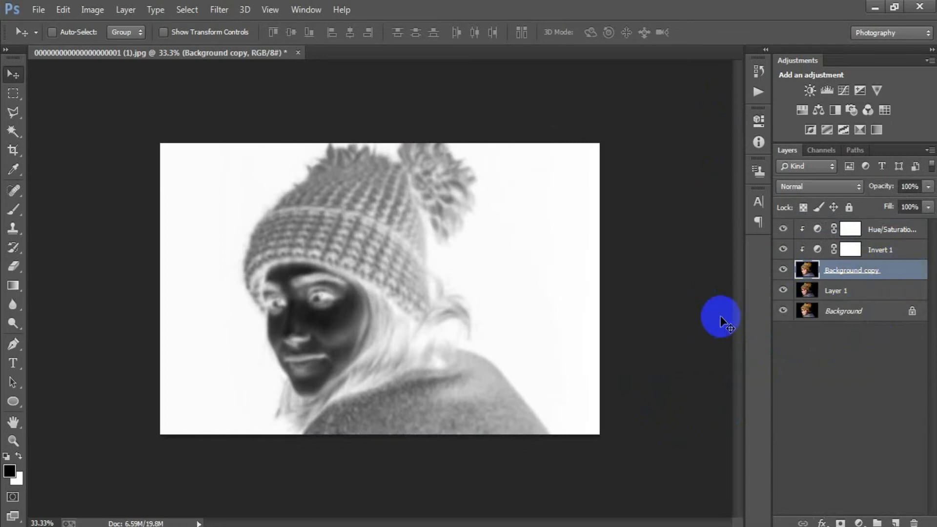
left_click(820, 186)
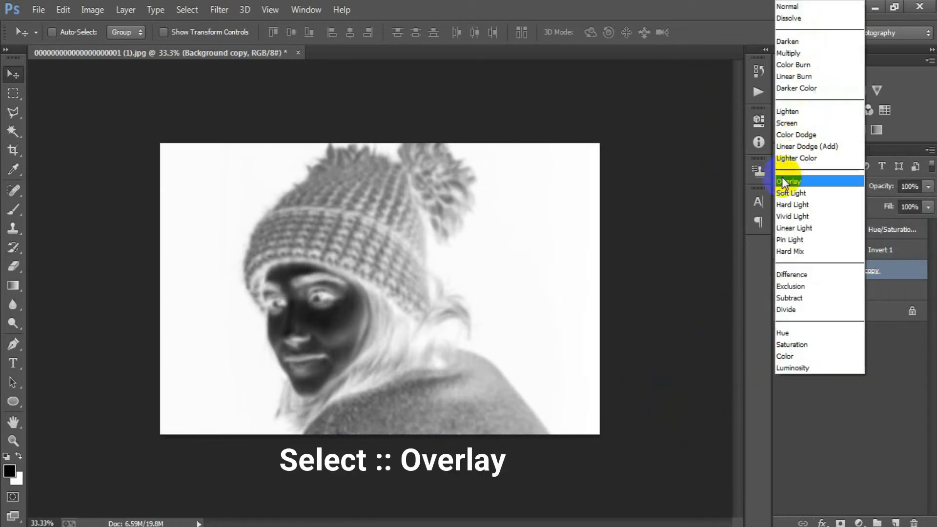
left_click(812, 181)
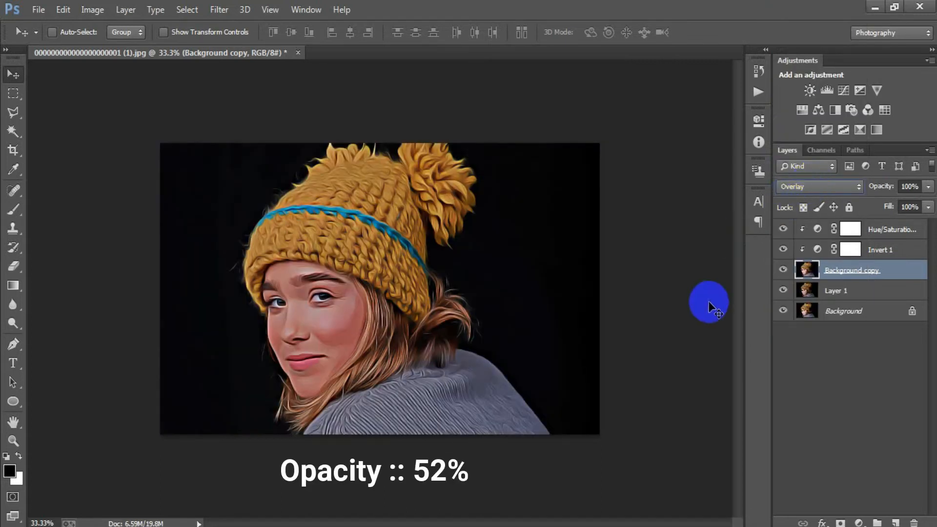
left_click(915, 207)
left_click_drag(913, 186, 903, 187)
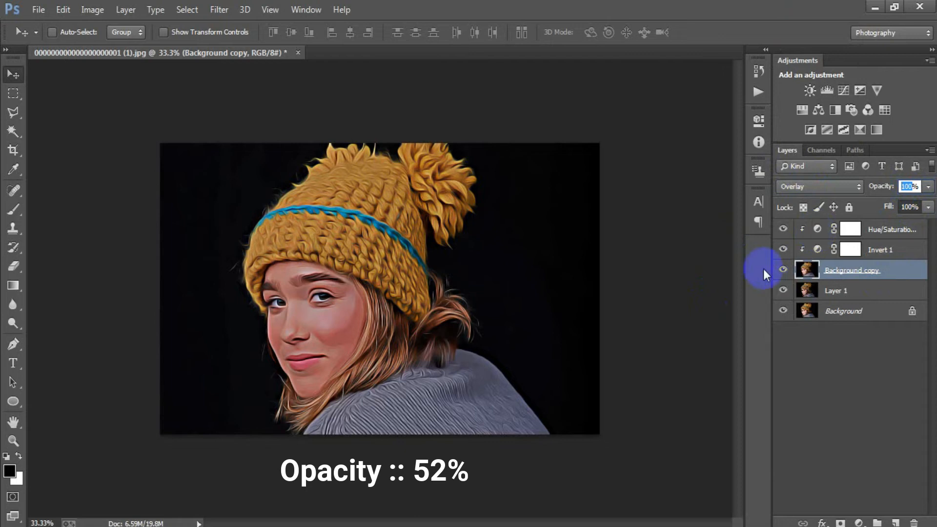
type("52")
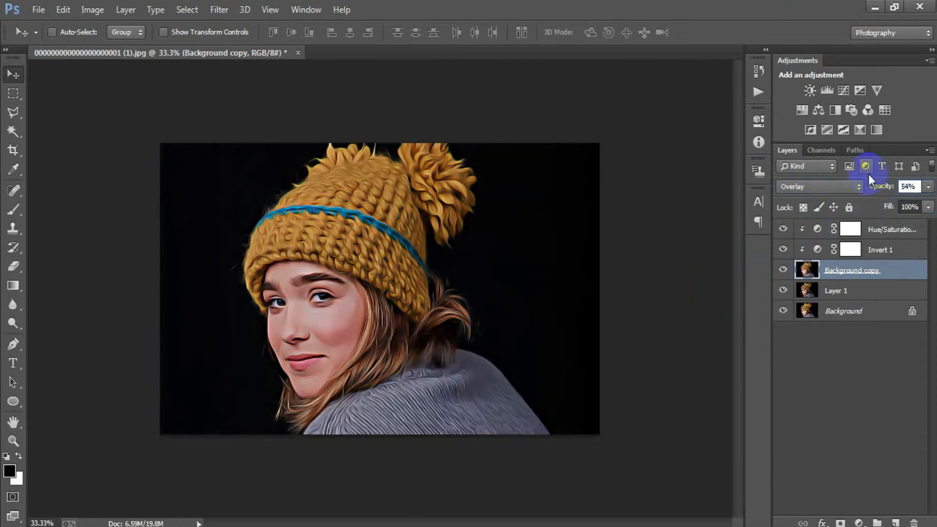
Toggle the Background copy layer's visibility to compare the portrait with and without its effect.
left_click(783, 270)
left_click(784, 270)
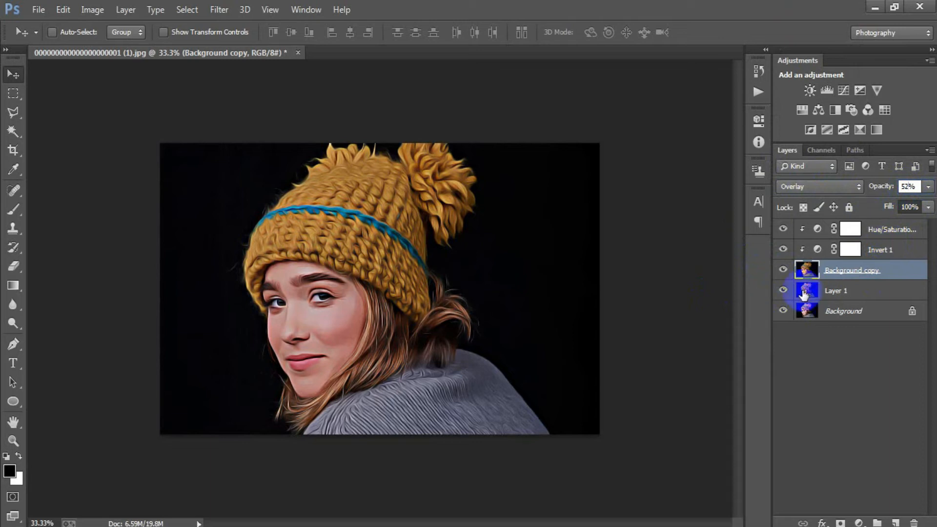
left_click(783, 270)
left_click(783, 270)
left_click(784, 270)
left_click(783, 270)
left_click(783, 270)
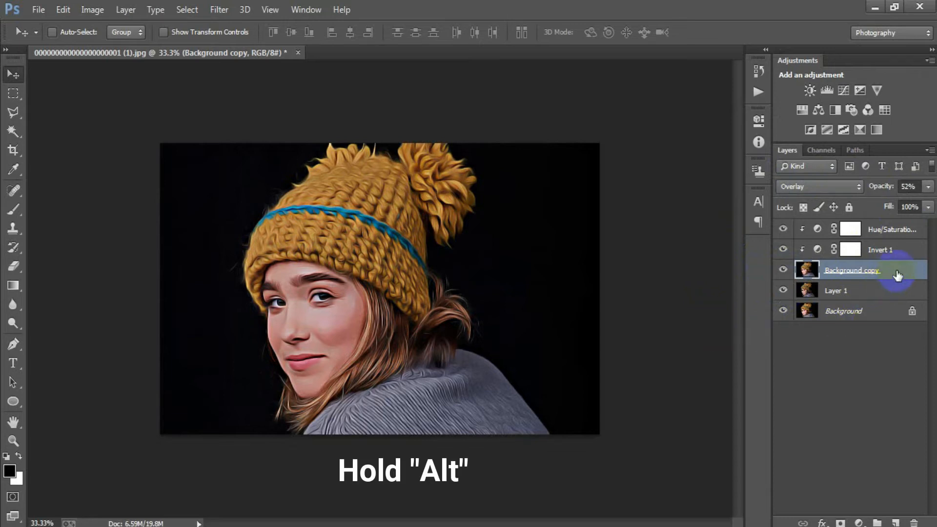
Duplicate Background copy to above the Hue/Saturation layer and set the duplicate to Multiply at 38% opacity.
left_click_drag(897, 275, 892, 225)
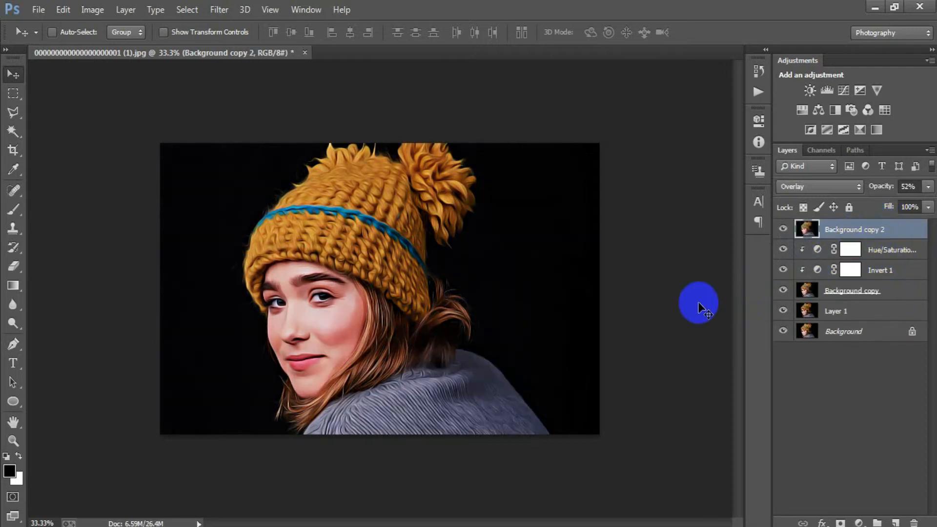
left_click(804, 189)
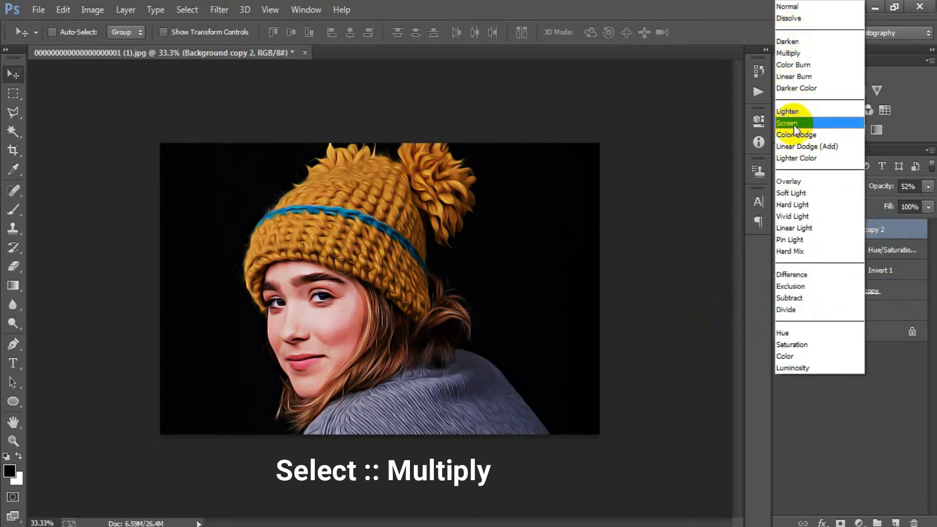
left_click(827, 55)
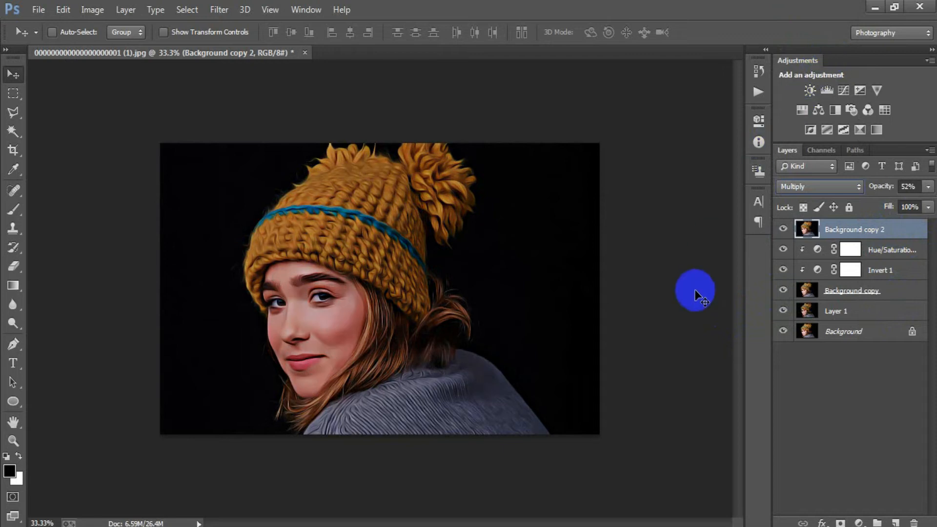
left_click(908, 186)
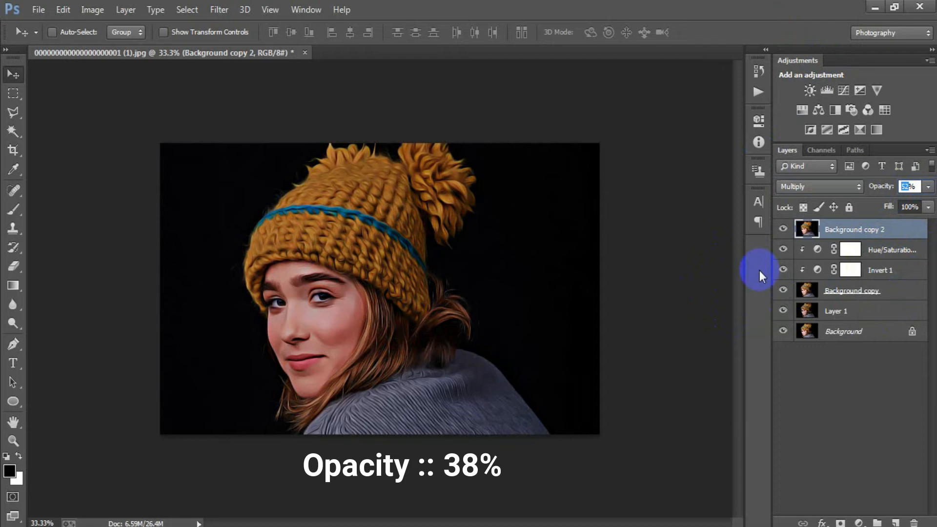
type("38")
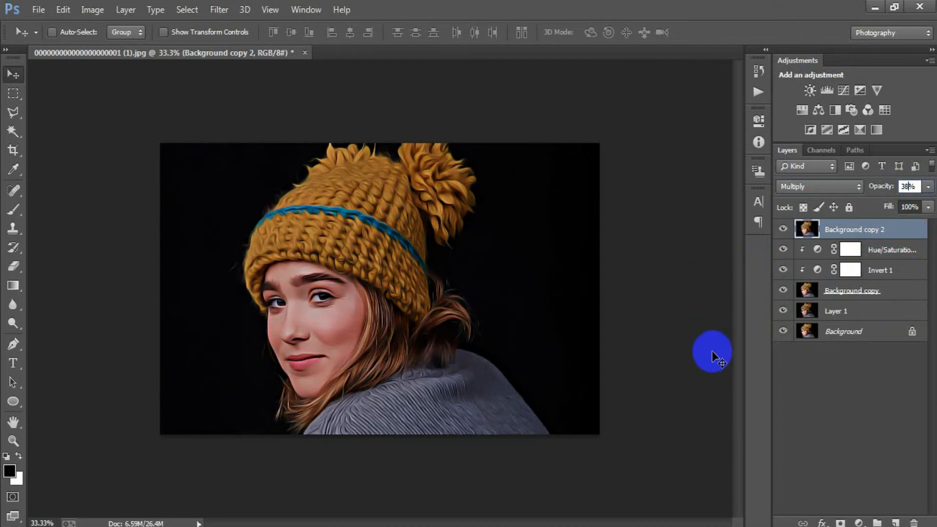
Check Layer 1 with its visibility off and on, and duplicate that layer.
left_click(847, 315)
left_click(783, 312)
left_click(784, 312)
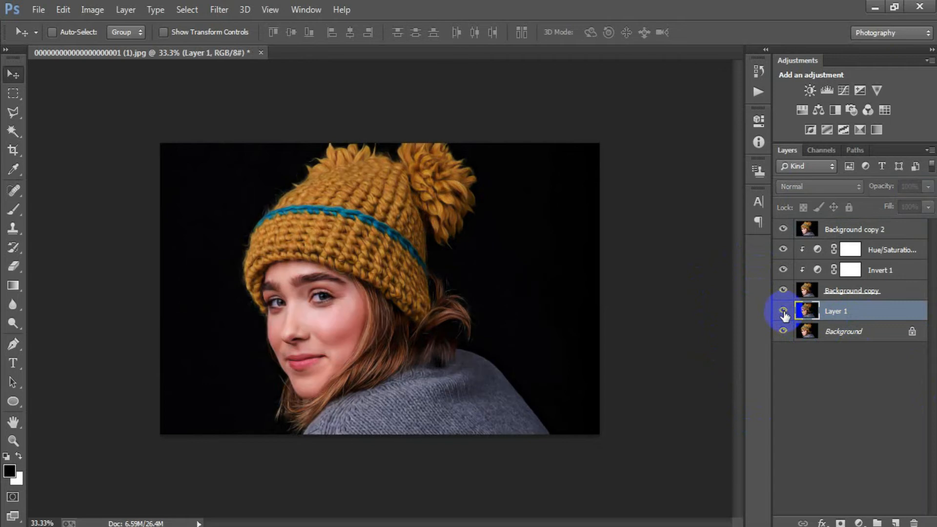
left_click(783, 312)
left_click(783, 311)
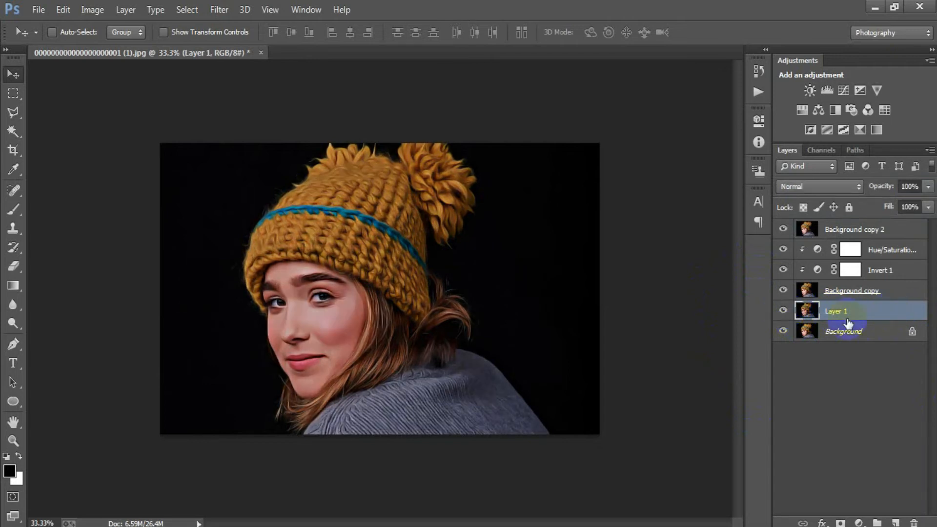
key("ctrl+j")
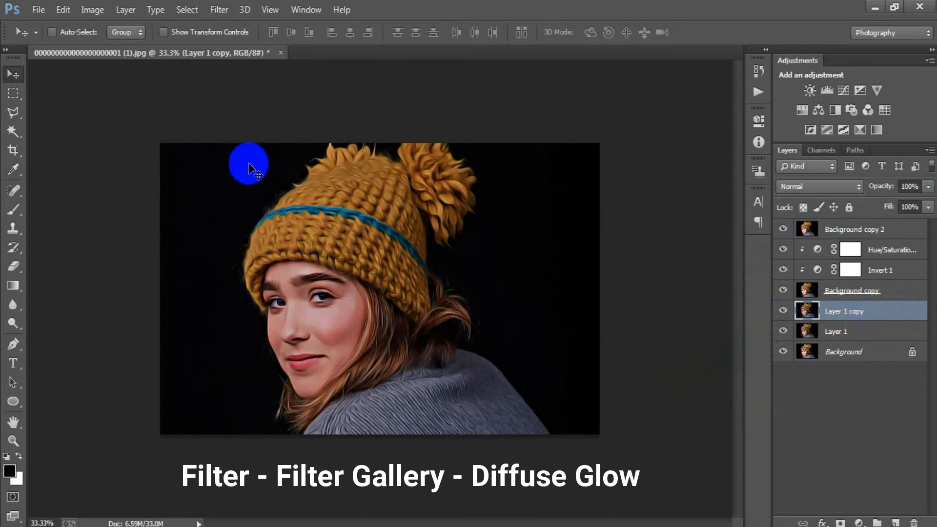
Open the Filter Gallery for Layer 1 copy and choose the Diffuse Glow filter from the Distort category.
left_click(219, 11)
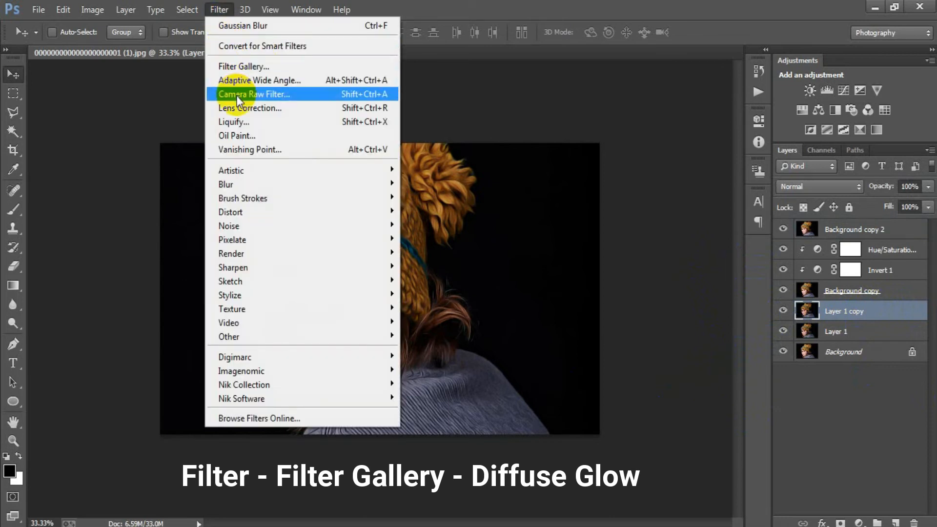
left_click(298, 71)
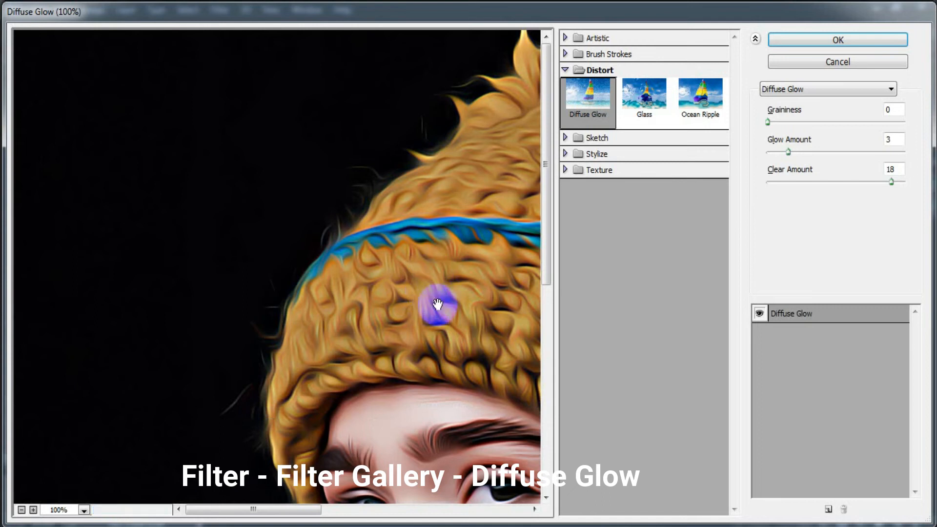
left_click_drag(476, 324, 286, 151)
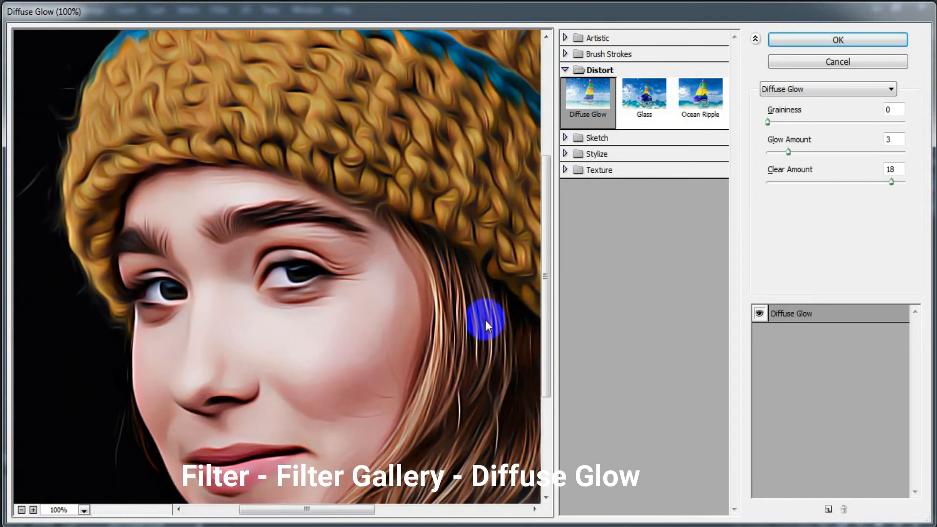
left_click(562, 66)
left_click(561, 67)
left_click(561, 66)
left_click(562, 66)
left_click(576, 106)
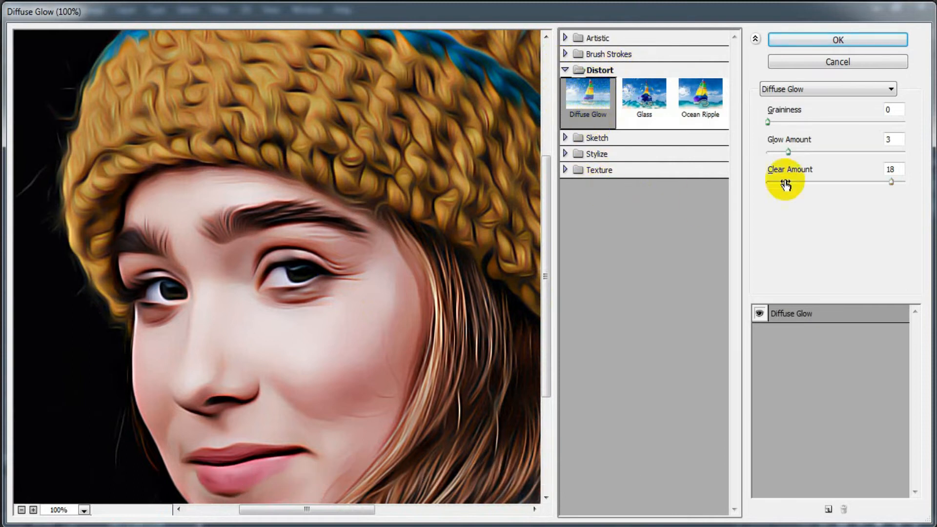
Apply Diffuse Glow to Layer 1 copy with Graininess 0, Glow Amount 3 and Clear Amount 18.
left_click(888, 110)
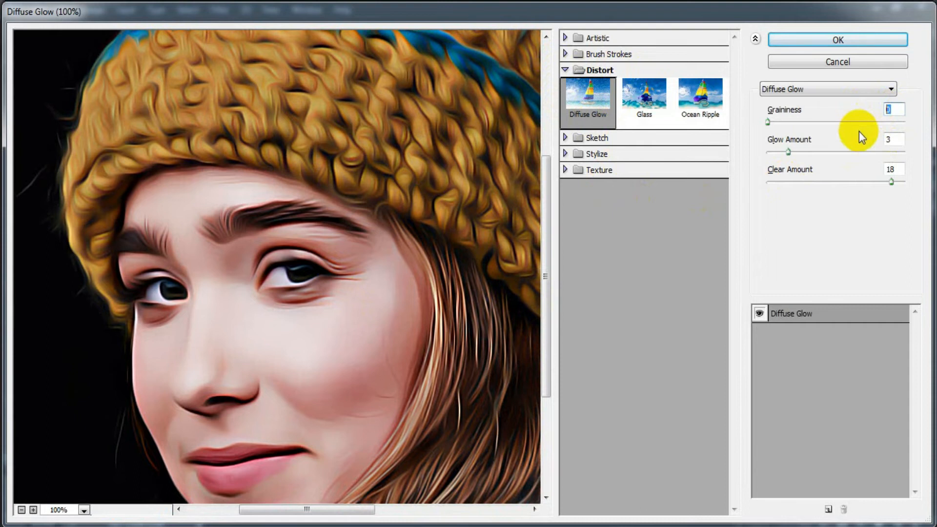
left_click(896, 138)
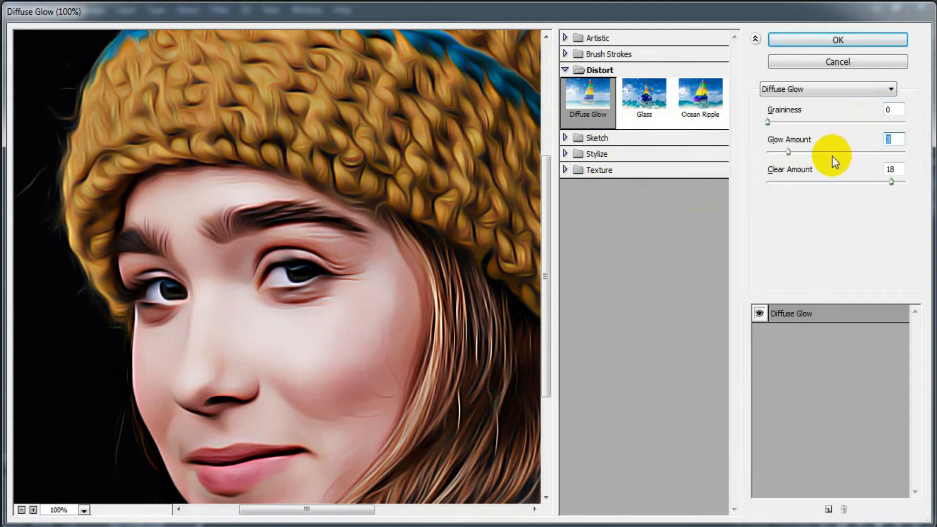
left_click(891, 169)
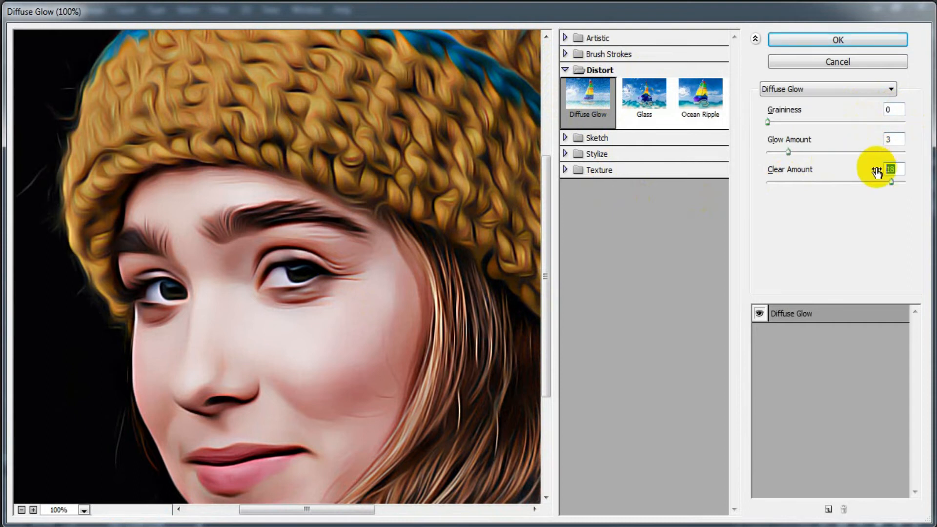
type("18")
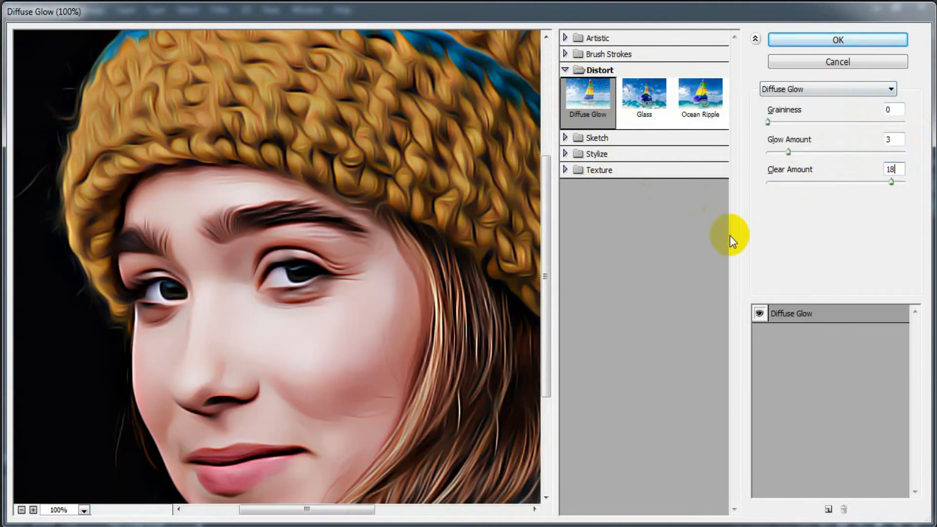
left_click(831, 40)
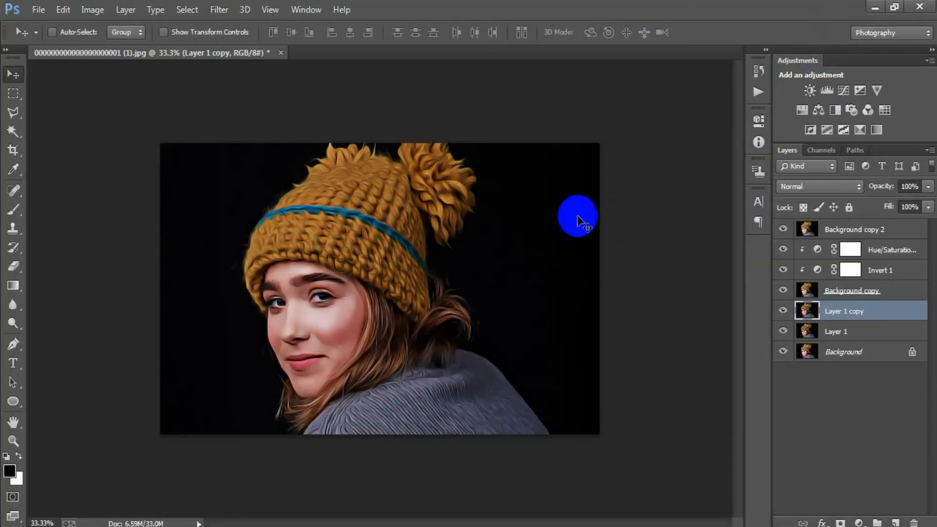
Compare the image with and without Layer 1 copy, and set that layer's opacity to 88%.
left_click(785, 310)
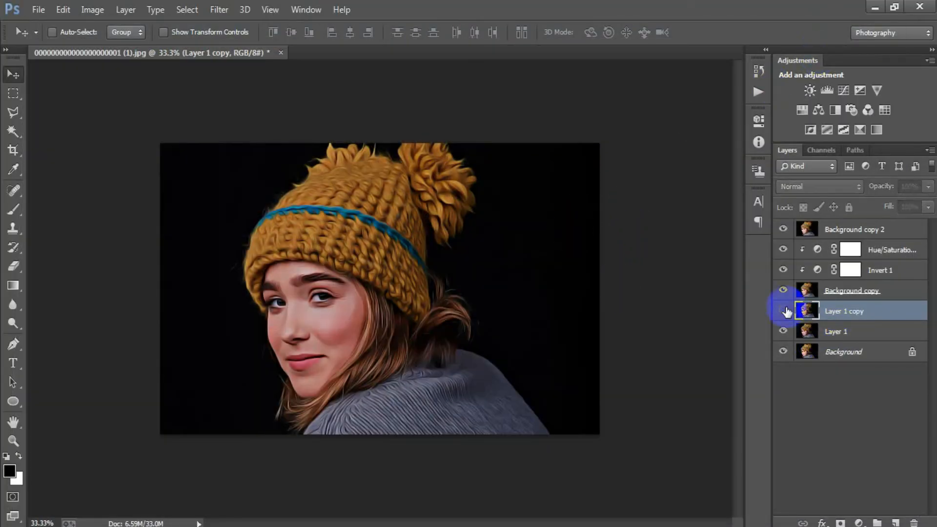
left_click(785, 309)
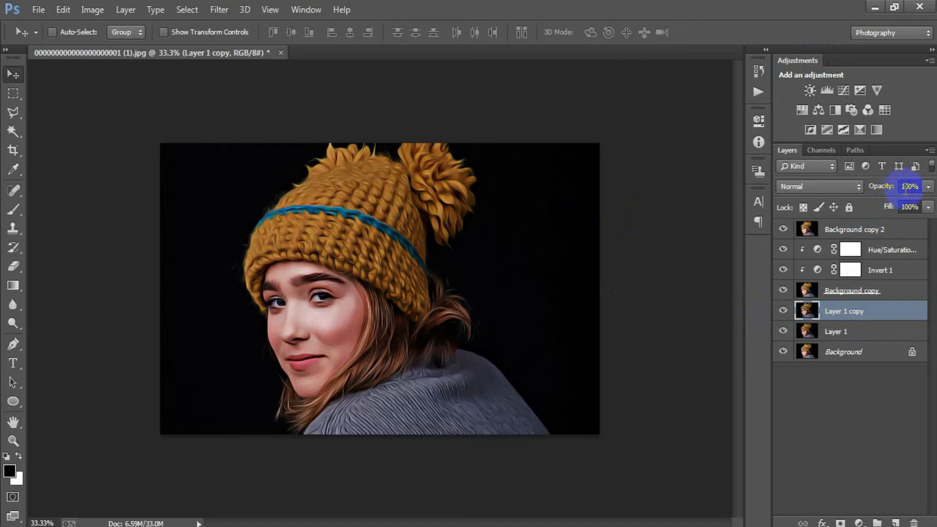
left_click(914, 185)
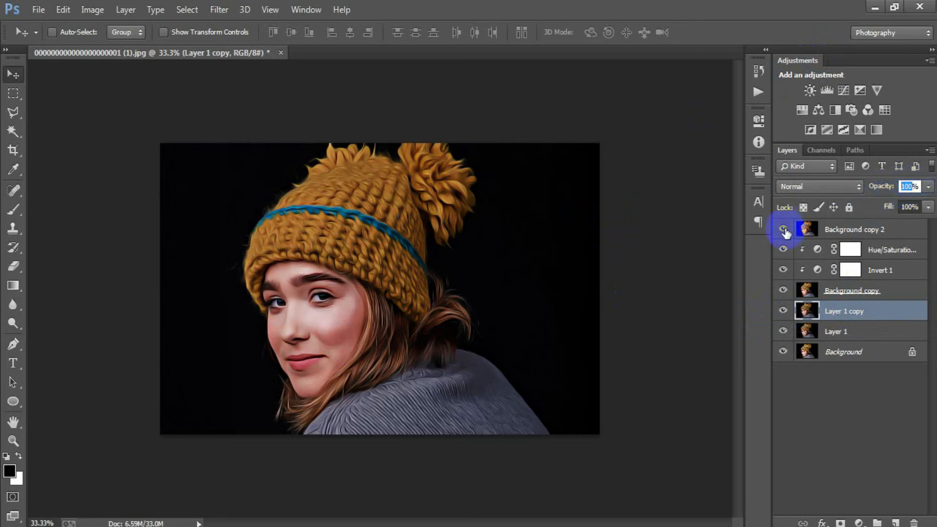
type("88")
left_click(734, 434)
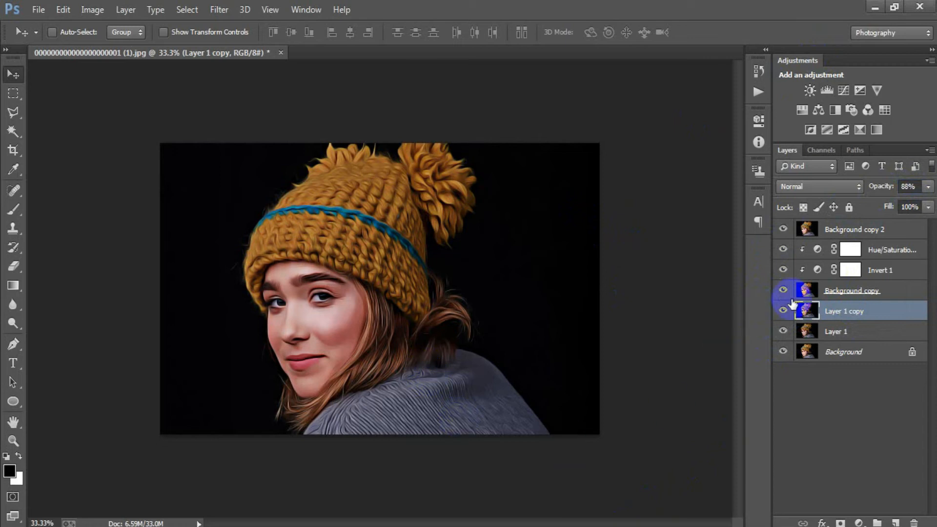
Group all layers from Background copy 2 down to Layer 1 copy and compare the image with the group hidden and shown.
left_click(867, 229)
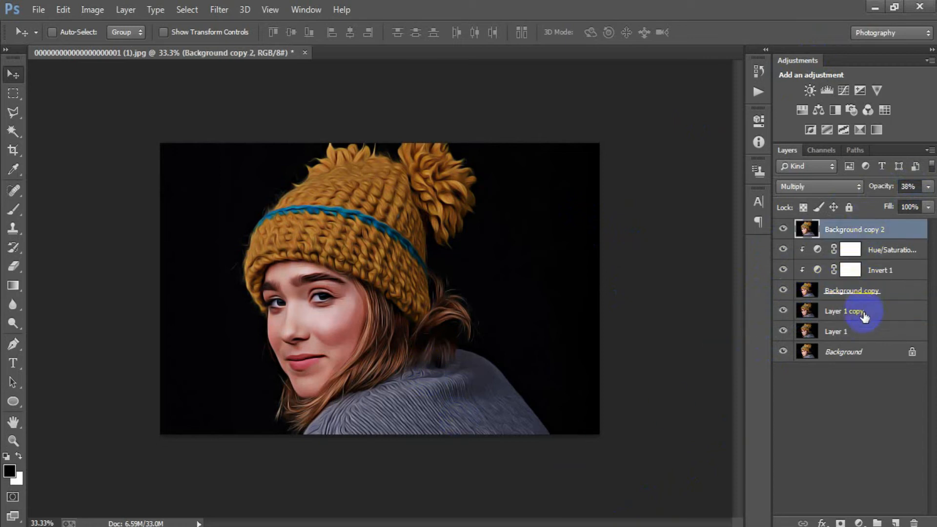
left_click(864, 312, "shift")
key("ctrl+g")
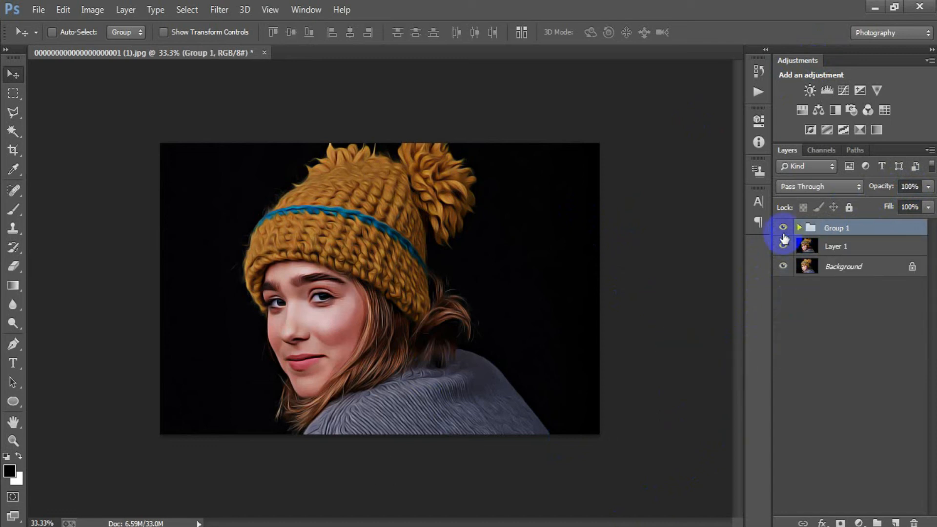
left_click(783, 229)
left_click(783, 229)
left_click(783, 229)
left_click(783, 229)
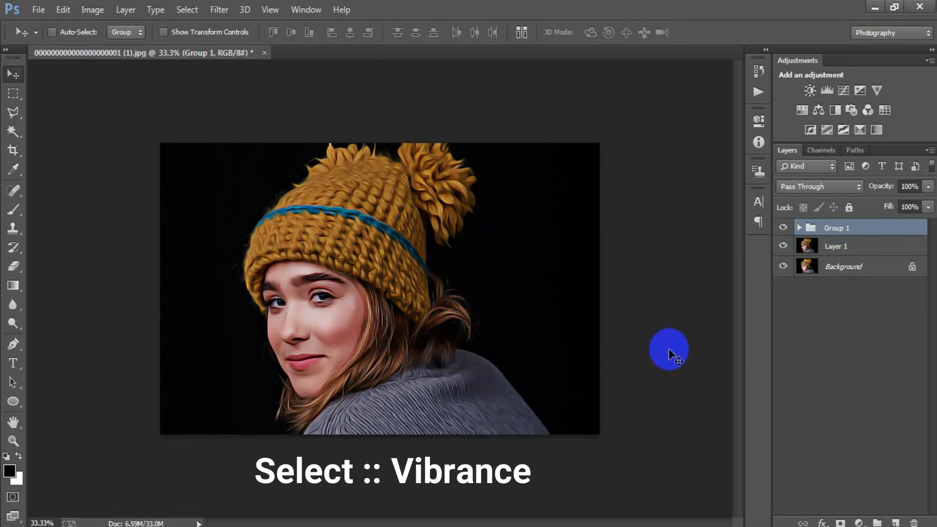
Add a Vibrance adjustment layer above Group 1 with Vibrance 20 and Saturation 5.
left_click(859, 521)
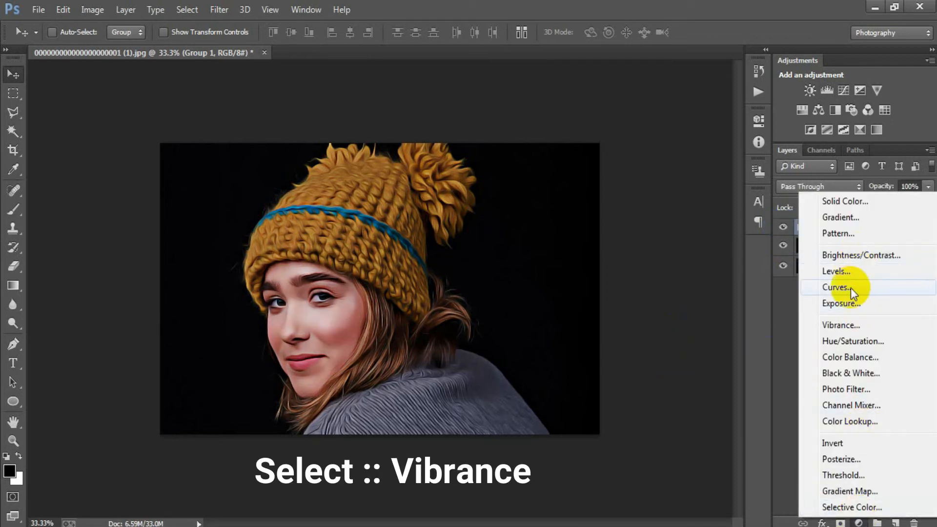
left_click(869, 323)
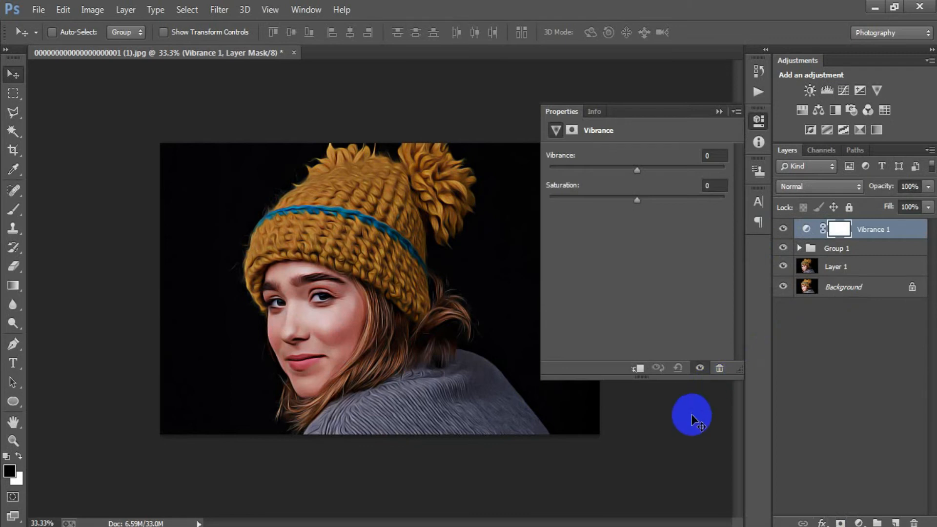
left_click(714, 156)
type("2")
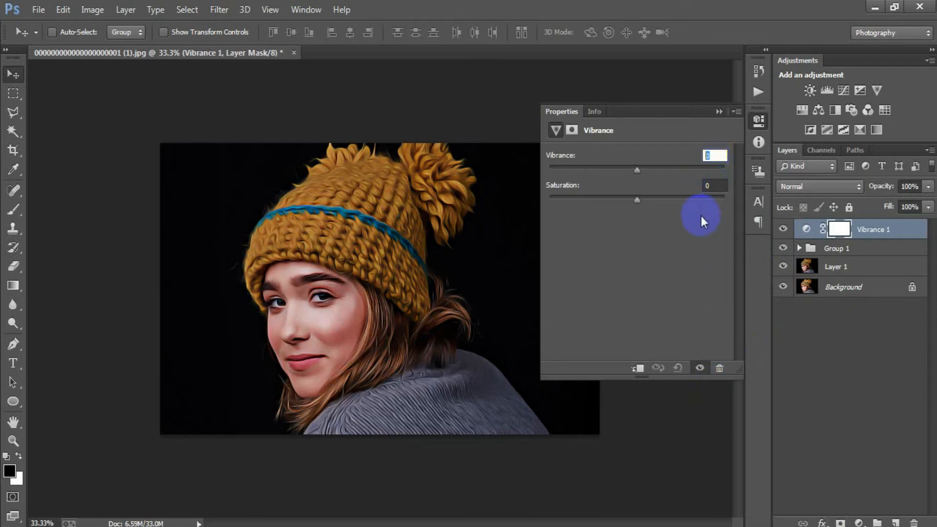
type("0")
key("Tab")
type("5")
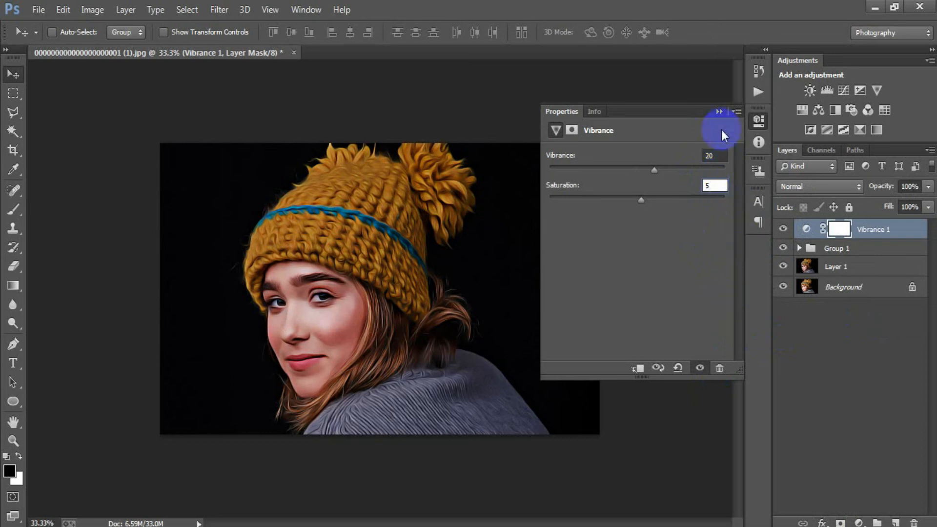
left_click(719, 112)
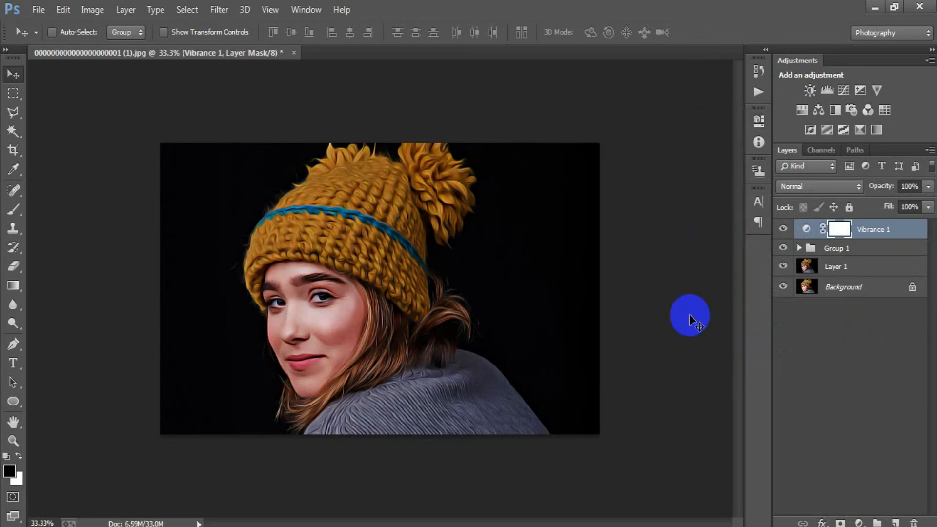
Add a Levels adjustment layer with RGB input levels of 10, 1.05 and 240.
left_click(858, 523)
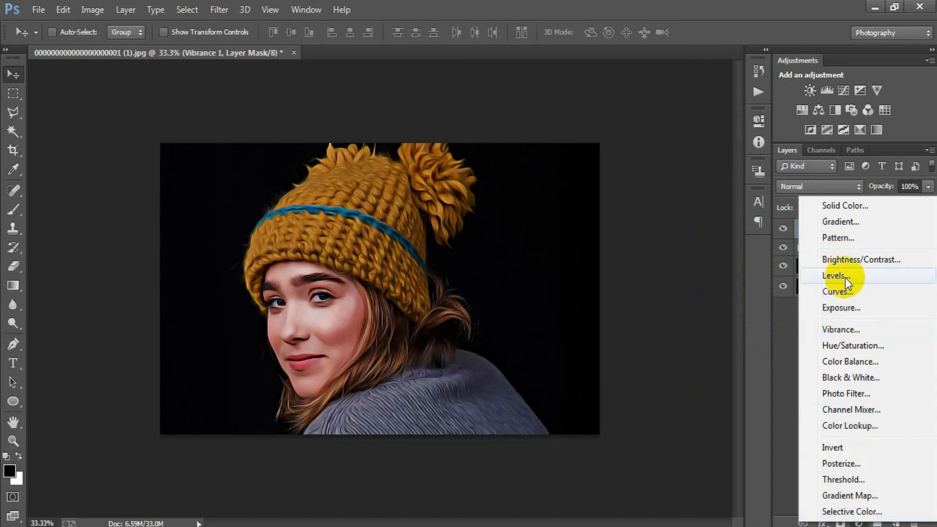
left_click(845, 277)
left_click(581, 277)
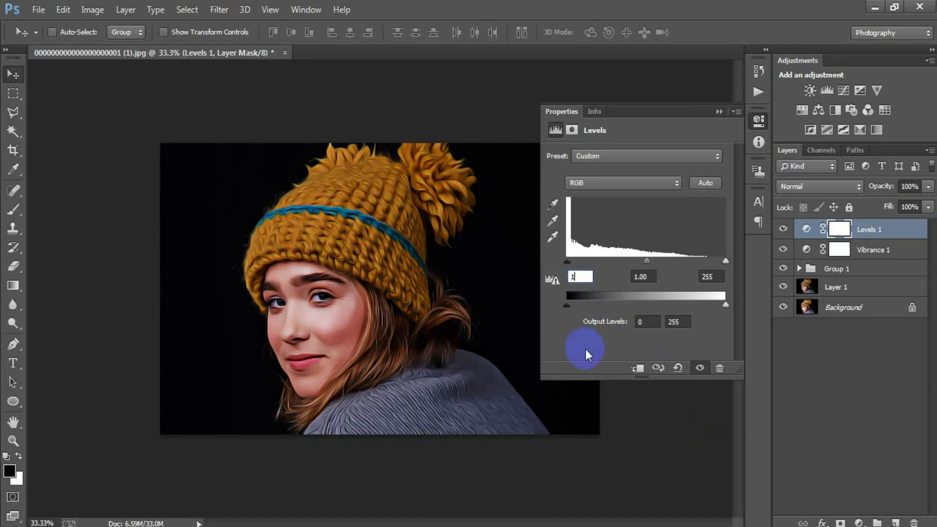
type("10")
left_click_drag(642, 275, 661, 337)
type("5")
left_click(713, 277)
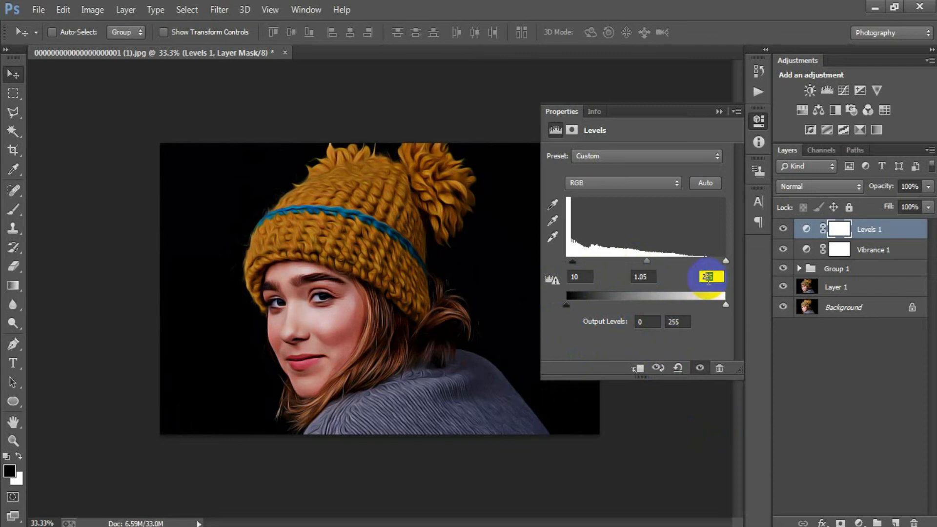
type("240")
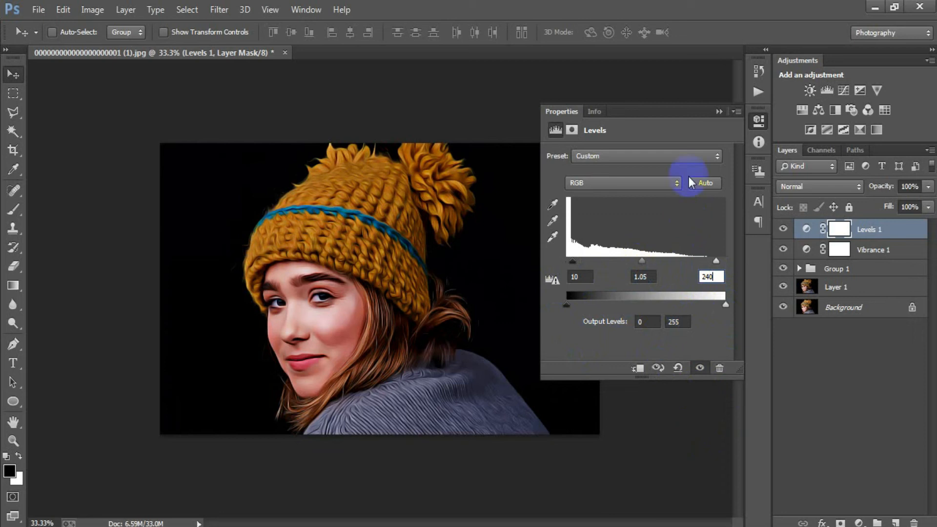
left_click(715, 111)
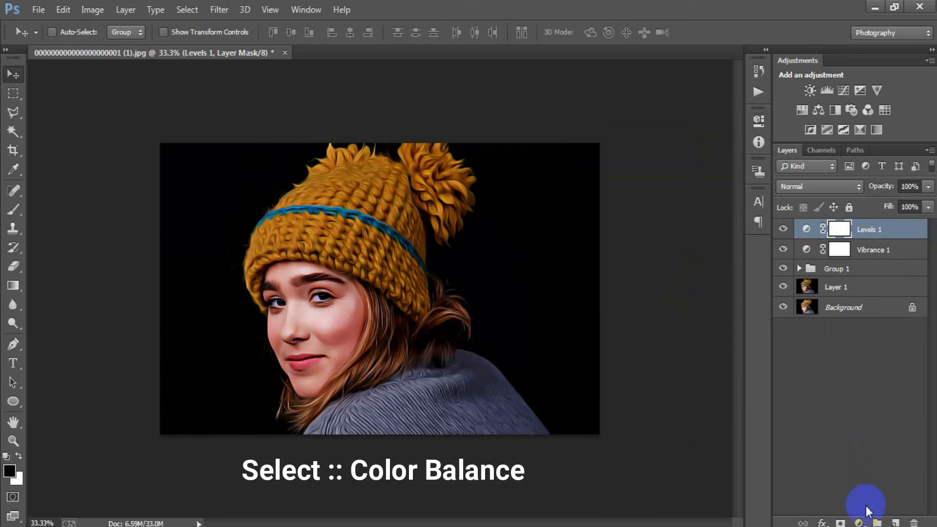
Add a Color Balance adjustment layer and set its Midtones to Cyan-Red -4, Magenta-Green -7 and Yellow-Blue 2.
left_click(858, 523)
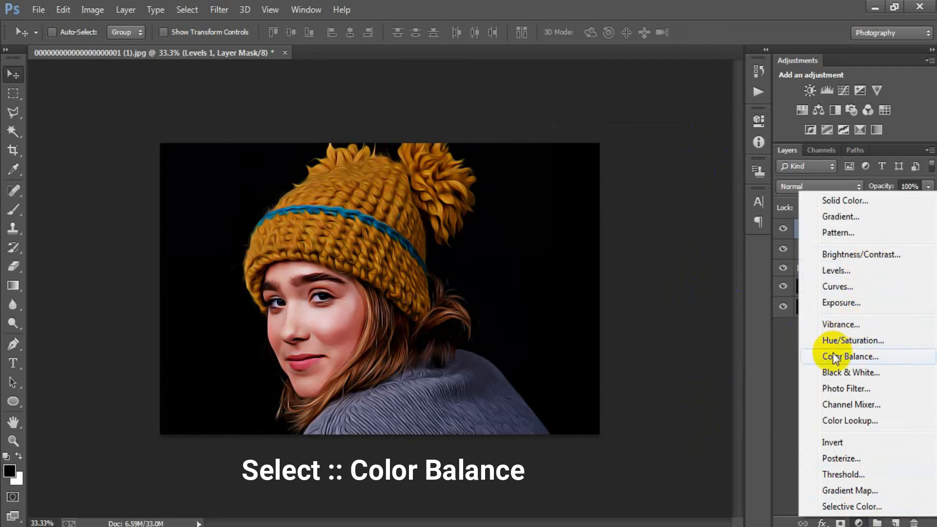
left_click(876, 354)
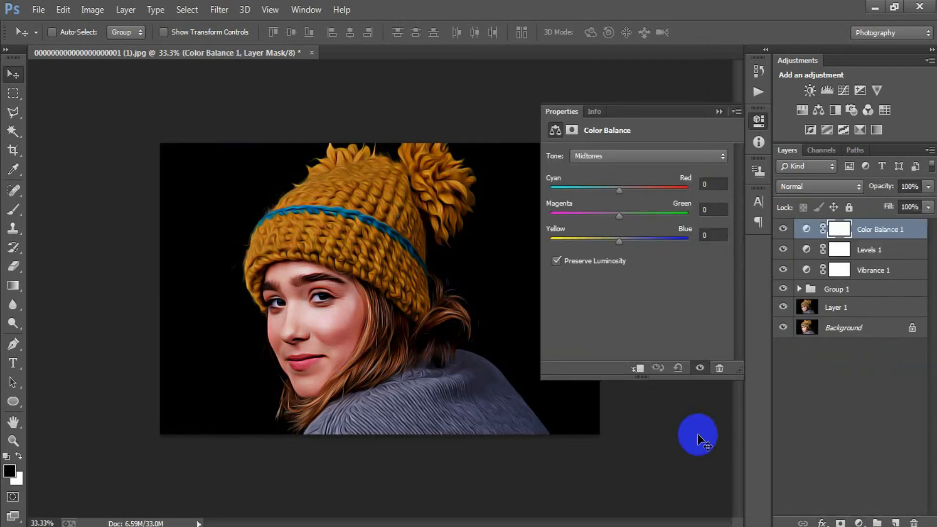
left_click(665, 157)
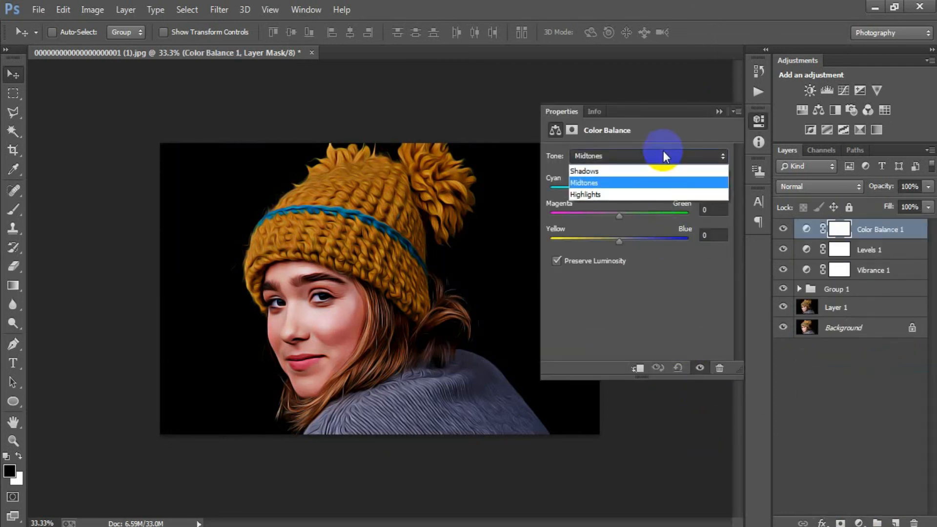
left_click(674, 185)
left_click(713, 183)
type("-4")
left_click(726, 213)
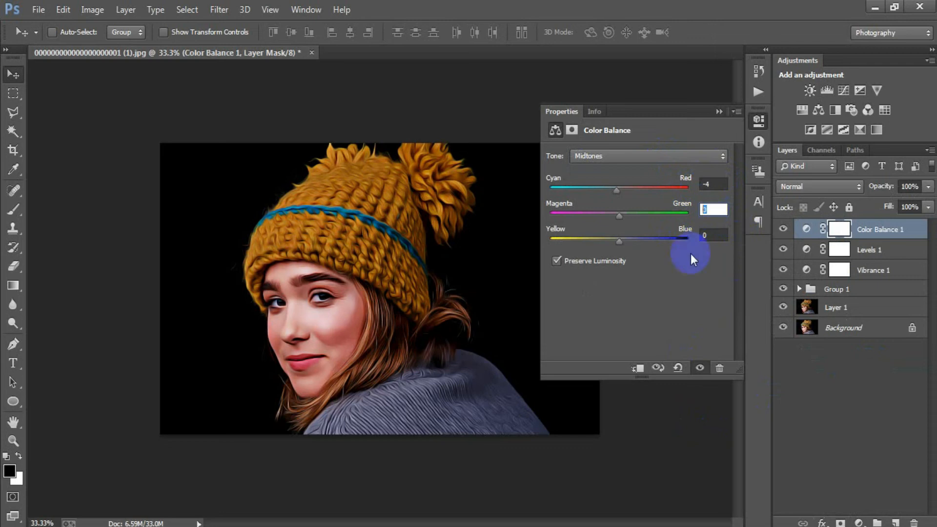
type("-7")
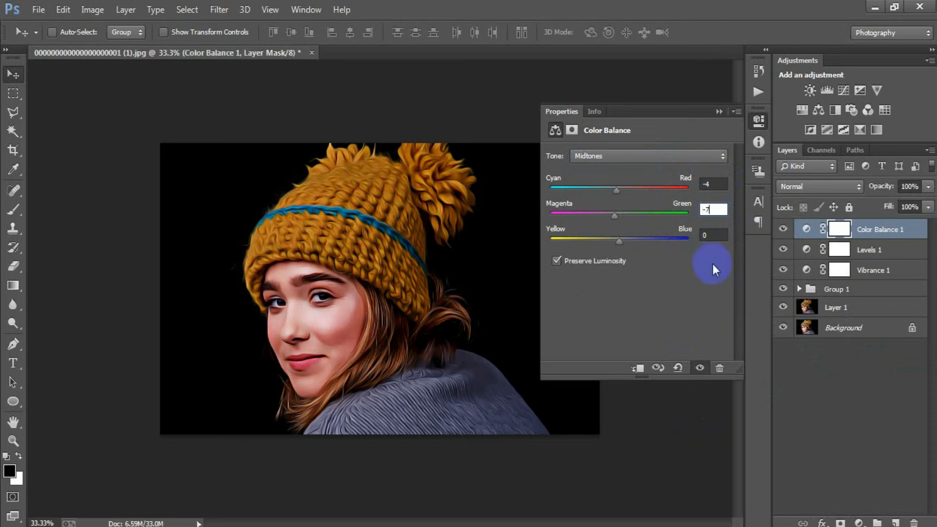
left_click(714, 235)
type("2")
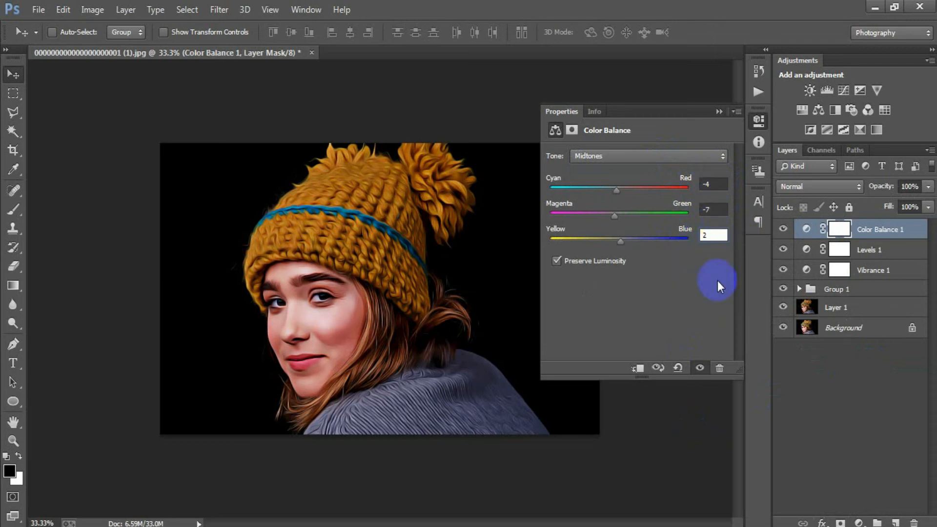
Set the Color Balance Shadows to Cyan-Red -3, Magenta-Green -2 and Yellow-Blue -1.
left_click(681, 155)
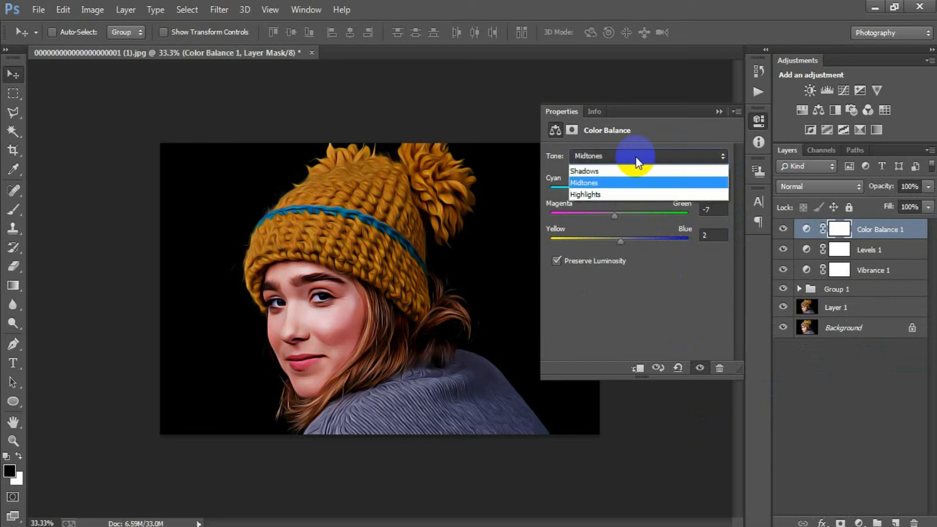
left_click(632, 168)
left_click(713, 185)
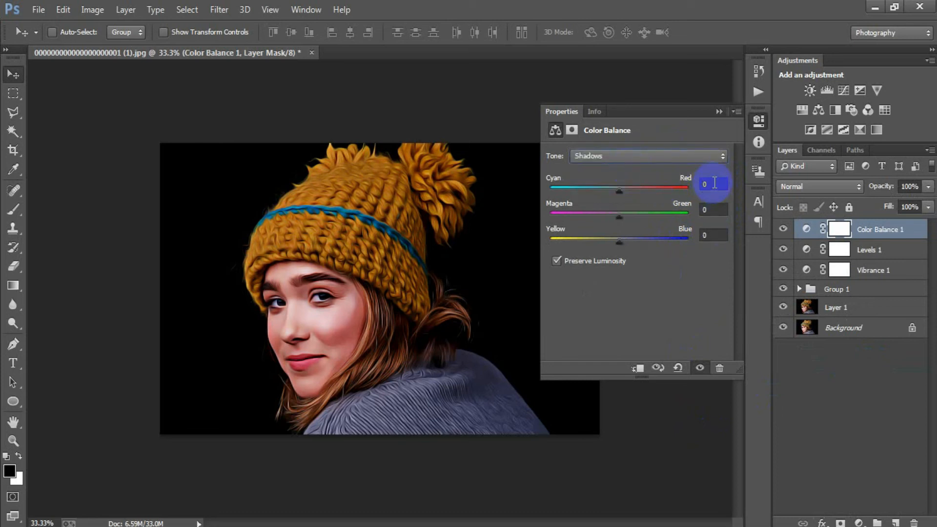
type("-")
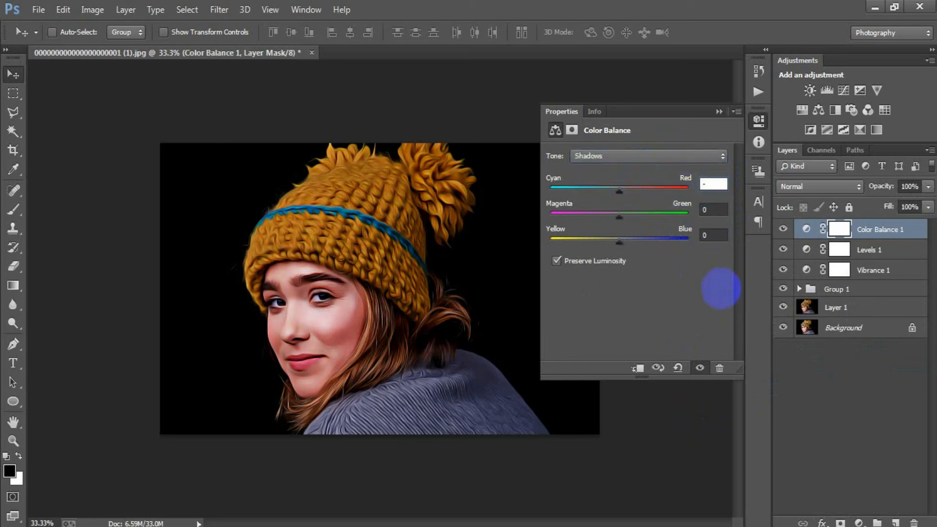
type("3")
left_click(713, 209)
type("-2")
left_click(713, 235)
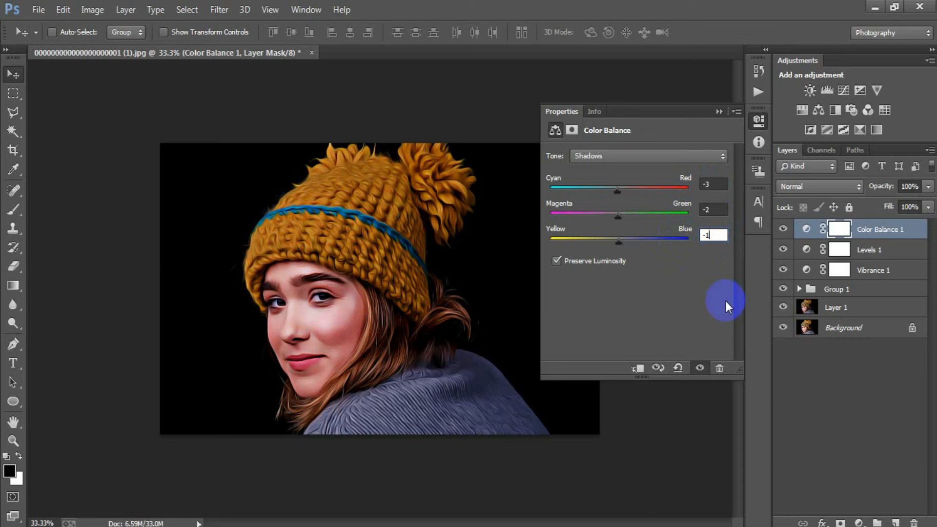
Set the Color Balance Highlights to Cyan-Red -3, Magenta-Green -2 and Yellow-Blue 1.
left_click_drag(688, 157, 653, 196)
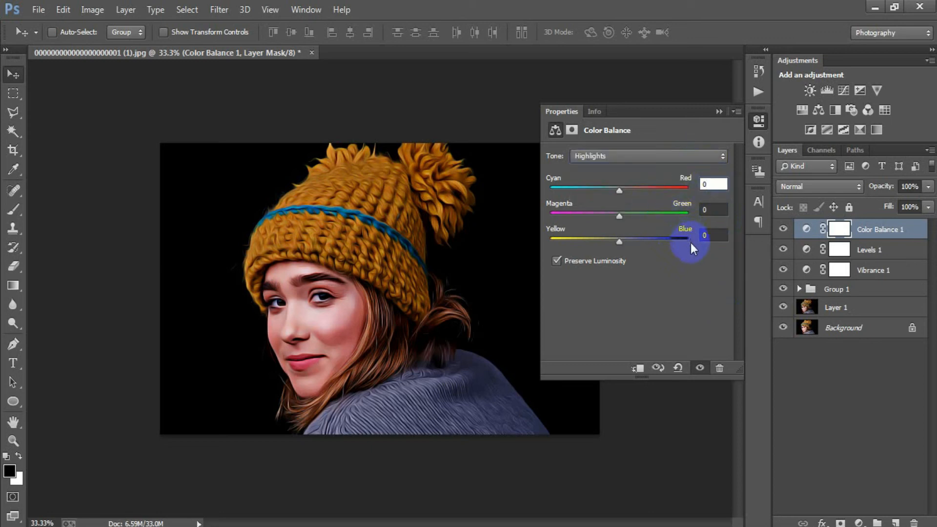
type("-3")
left_click(713, 209)
type("-2")
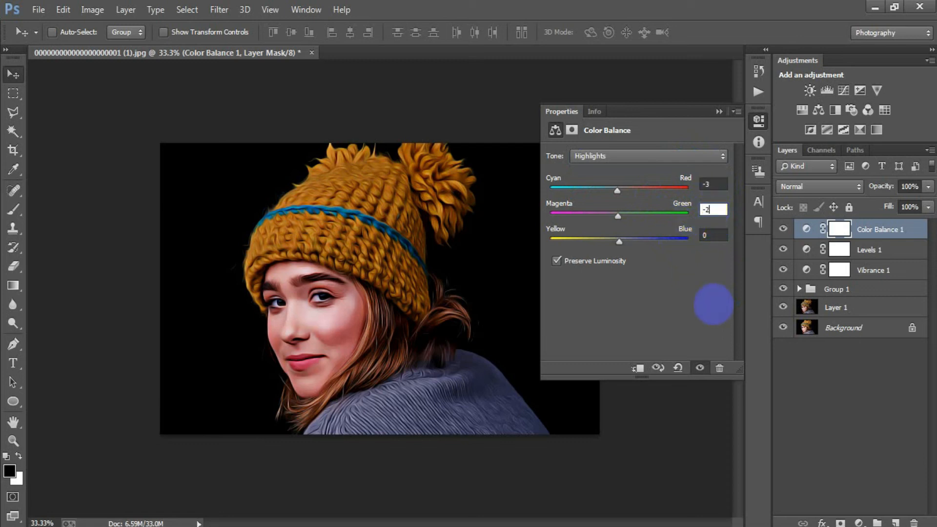
left_click(721, 239)
left_click_drag(721, 239, 704, 236)
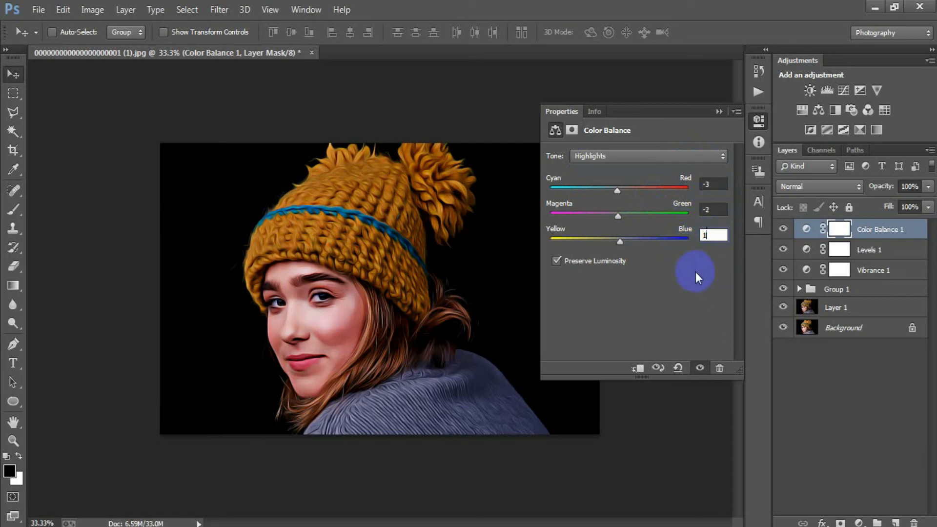
left_click(719, 115)
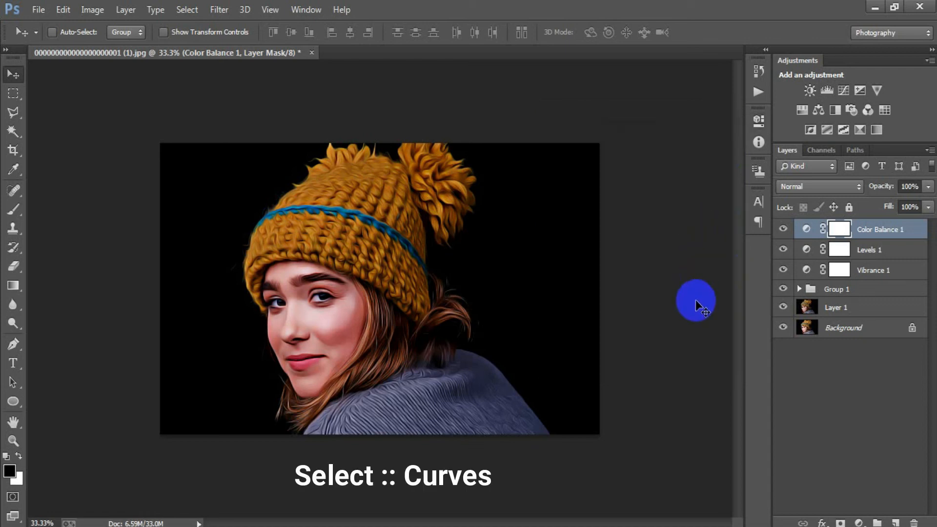
Add a Curves adjustment layer and raise the midpoint of the RGB curve slightly to brighten the midtones.
left_click(858, 522)
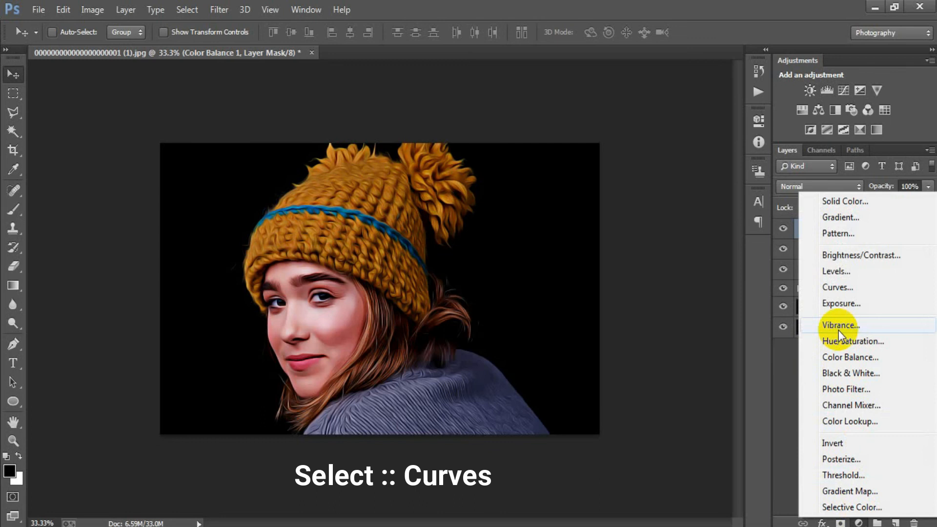
left_click(831, 288)
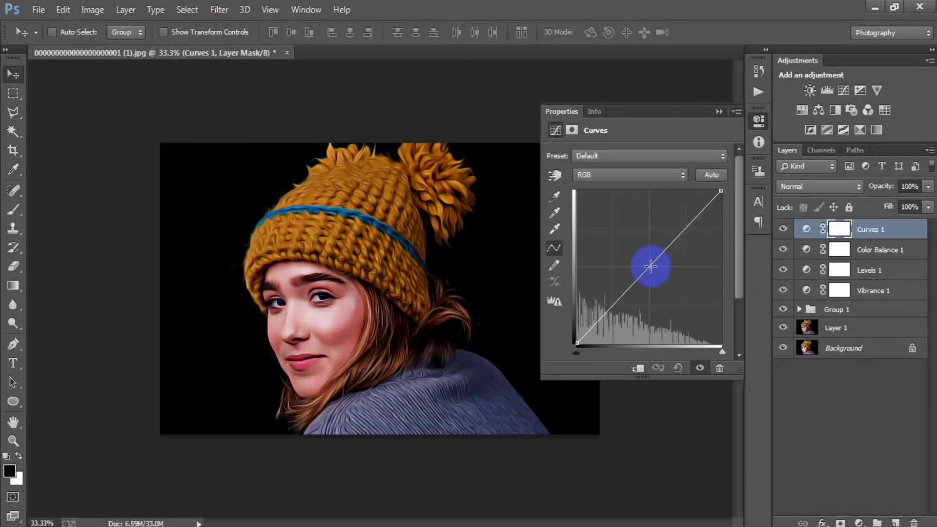
mouse_move(650, 267)
left_mouse_down()
mouse_move(651, 256)
mouse_move(674, 297)
mouse_move(649, 256)
left_mouse_up()
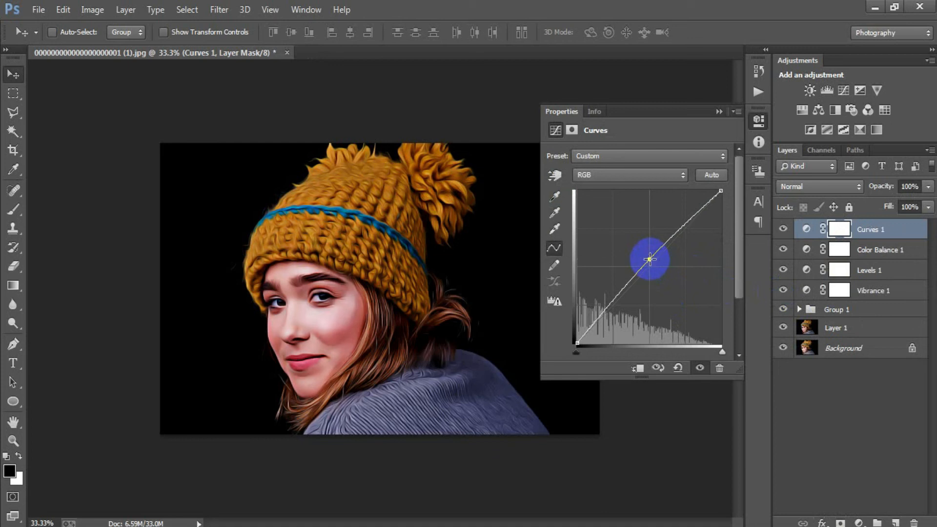
left_click(718, 112)
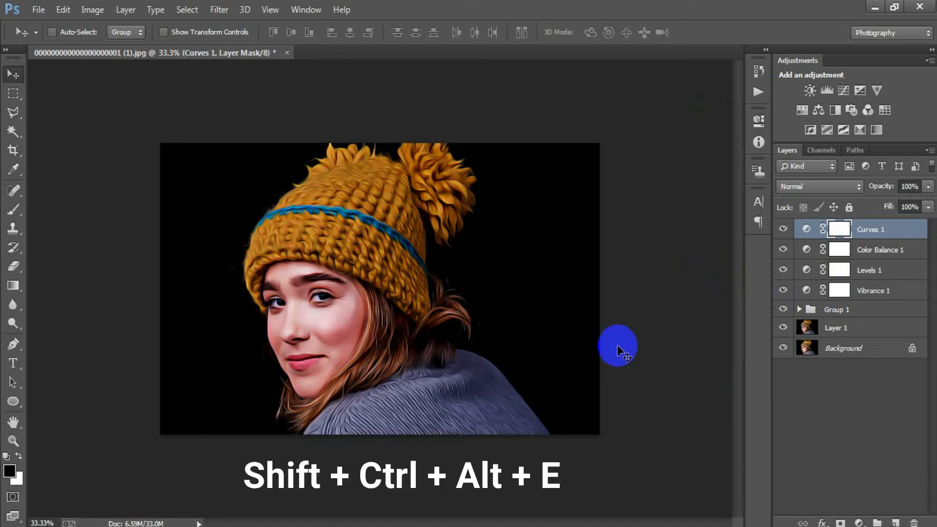
Stamp all visible layers into a new layer on top and open the Camera Raw Filter for it.
key("shift+ctrl+alt+e")
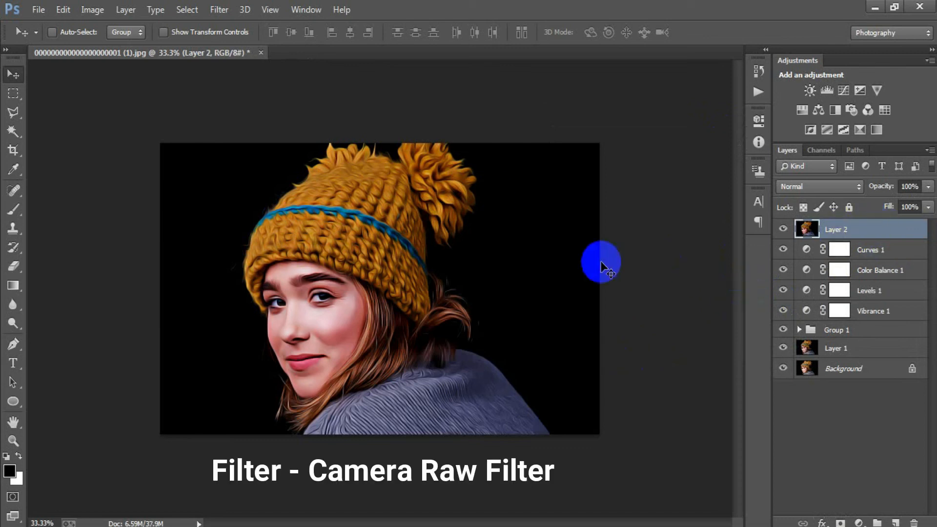
left_click(220, 9)
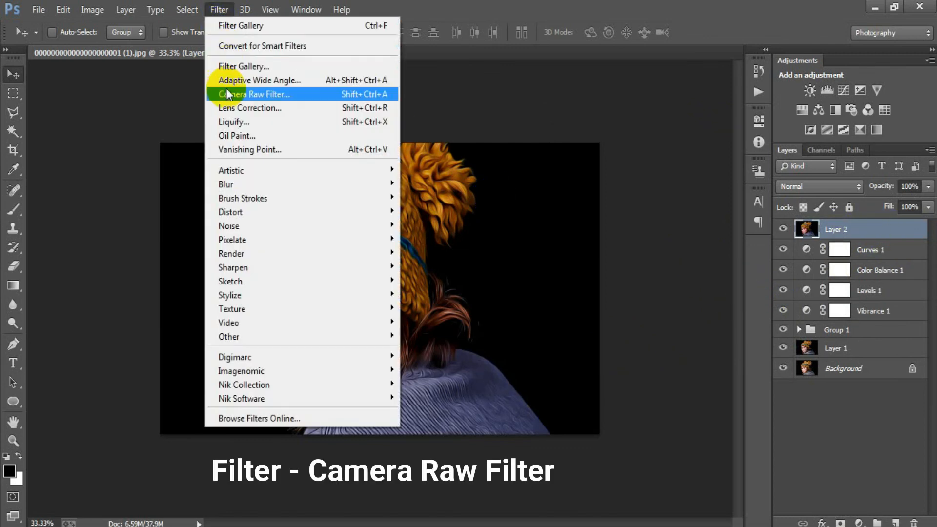
left_click(268, 94)
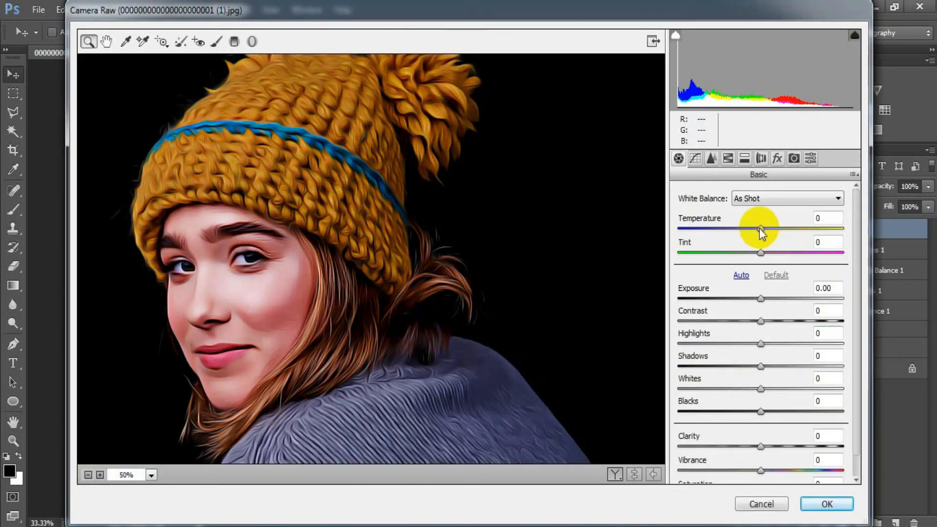
Set the basic Camera Raw adjustments to Temperature +6, Tint +2, Highlights +11, Blacks -8 and Clarity +6.
left_click_drag(761, 230, 766, 230)
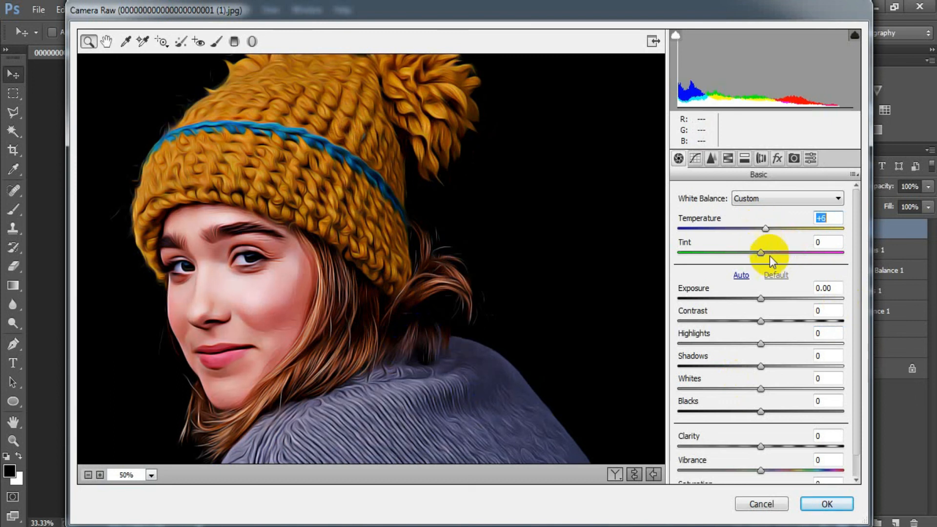
left_click_drag(760, 255, 762, 254)
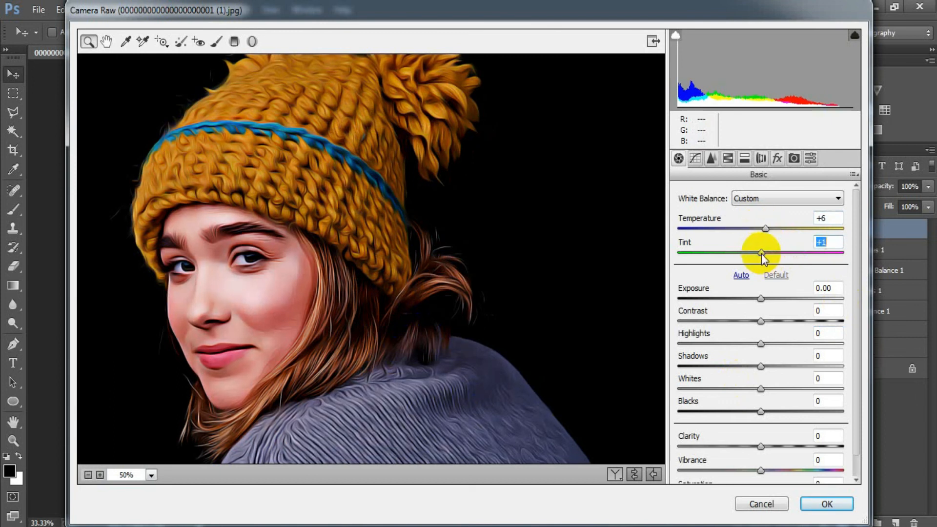
left_click_drag(759, 343, 768, 337)
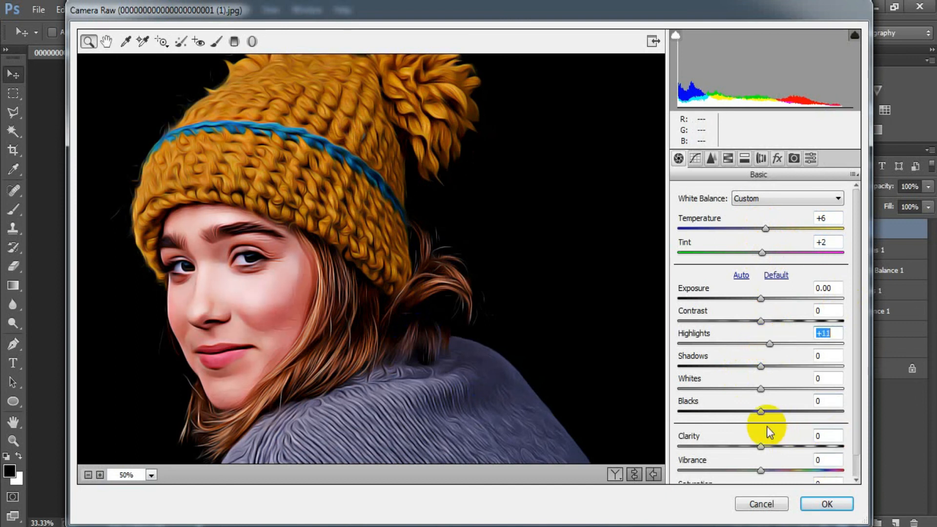
left_click_drag(760, 412, 753, 411)
left_click_drag(762, 446, 767, 445)
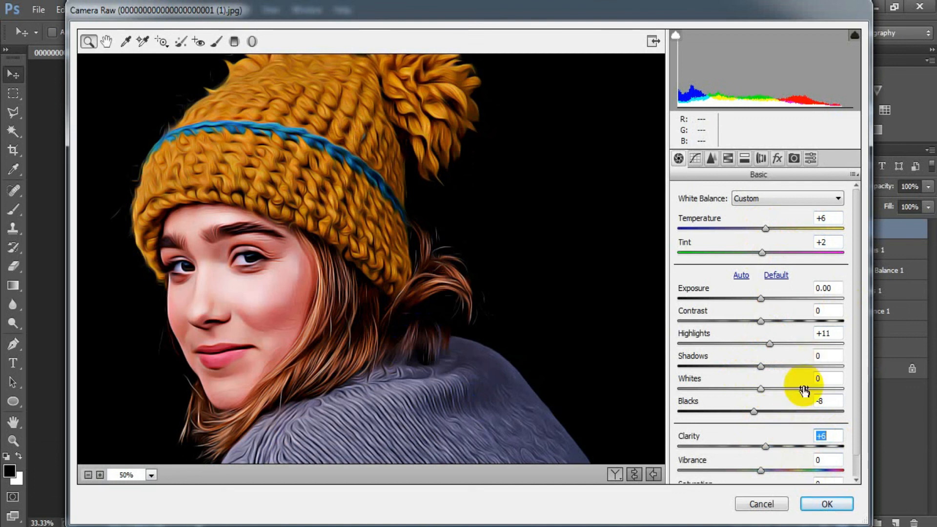
Set the Luminance noise reduction to 10 and the Sharpening Amount to 22.
left_click(710, 158)
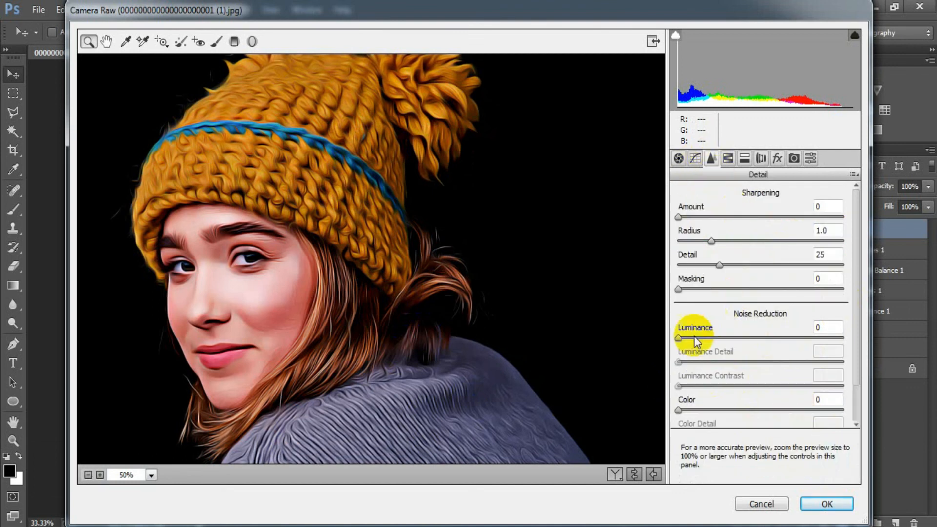
left_click_drag(678, 340, 693, 338)
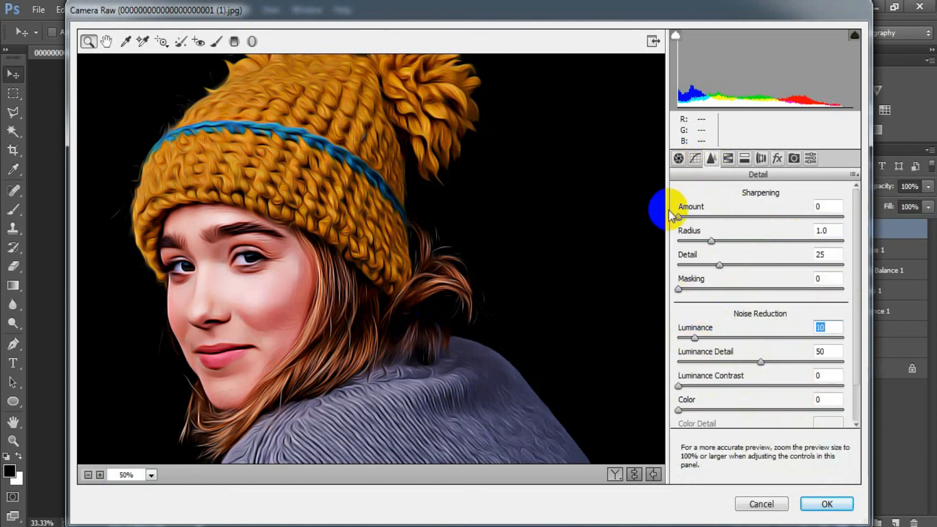
left_click_drag(678, 217, 707, 219)
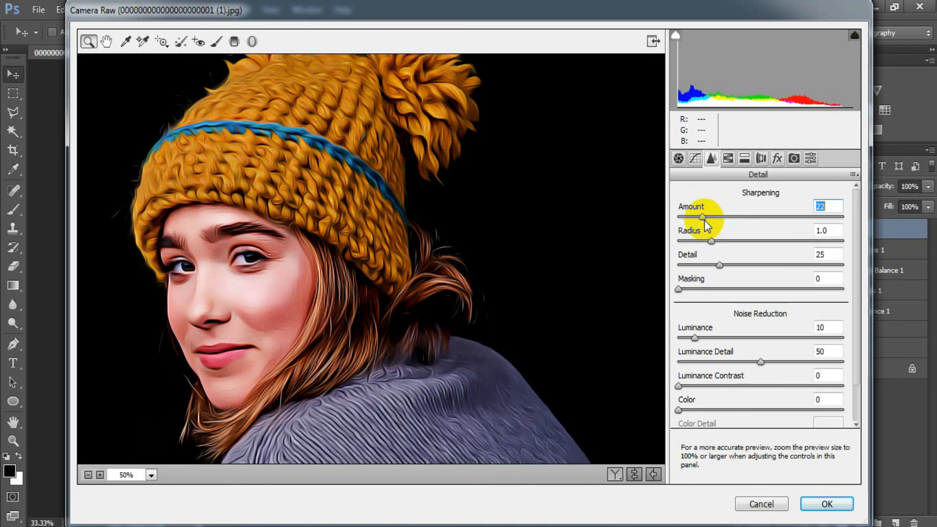
Brighten the orange tones by setting the HSL Luminance of Oranges to +13.
left_click(728, 158)
left_click(759, 214)
left_click_drag(766, 289, 776, 288)
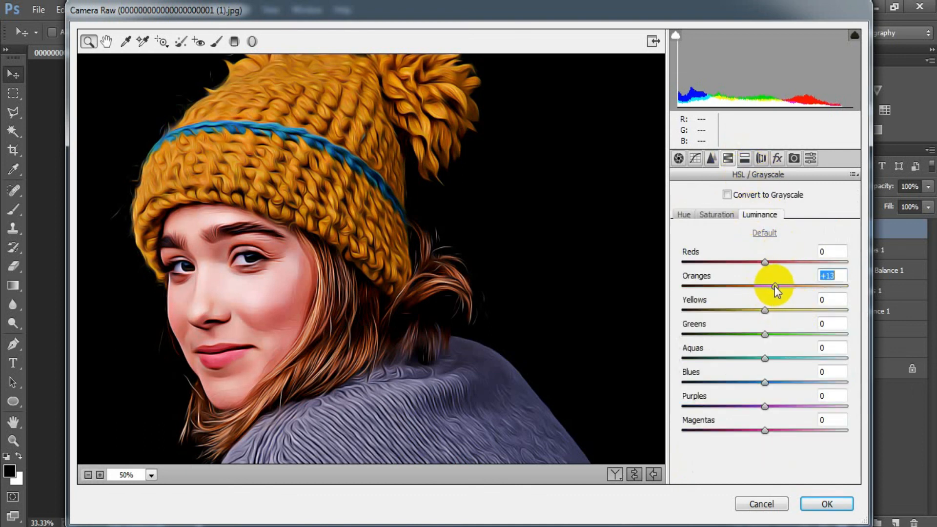
Adjust the yellow tones in HSL with Yellows Saturation at +12 and Yellows Hue at +3.
left_click(716, 215)
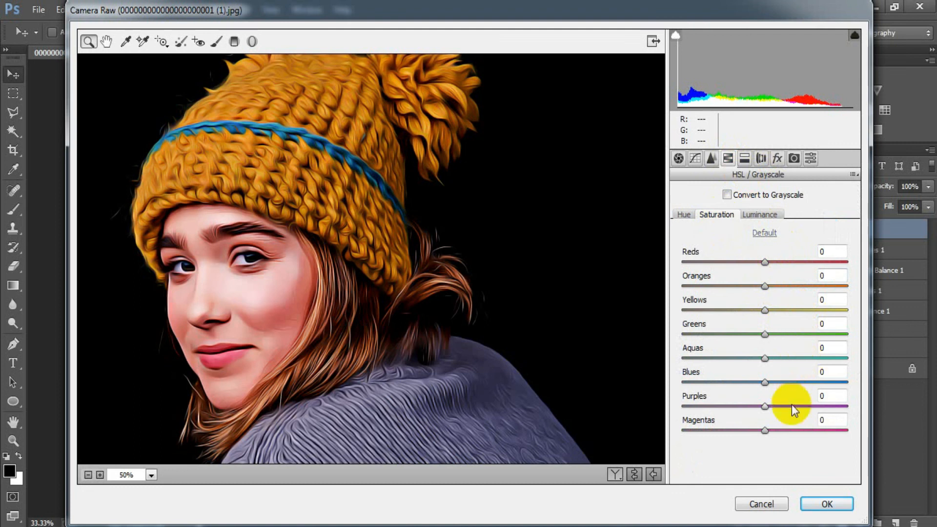
left_click(765, 315)
left_click_drag(765, 315, 775, 313)
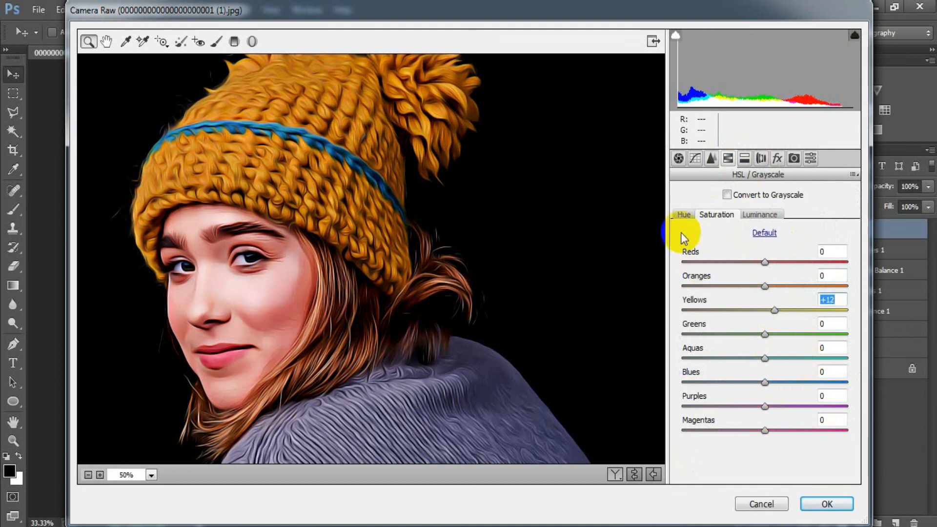
left_click(676, 215)
left_click(768, 312)
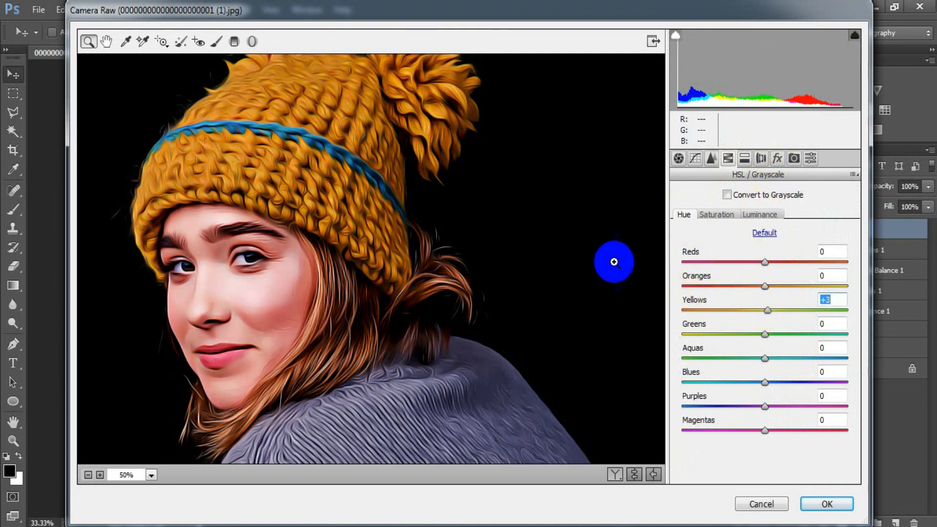
Swap the before and after settings to compare them, and apply the Camera Raw Filter to the stamped layer.
left_click(639, 474)
left_click(638, 473)
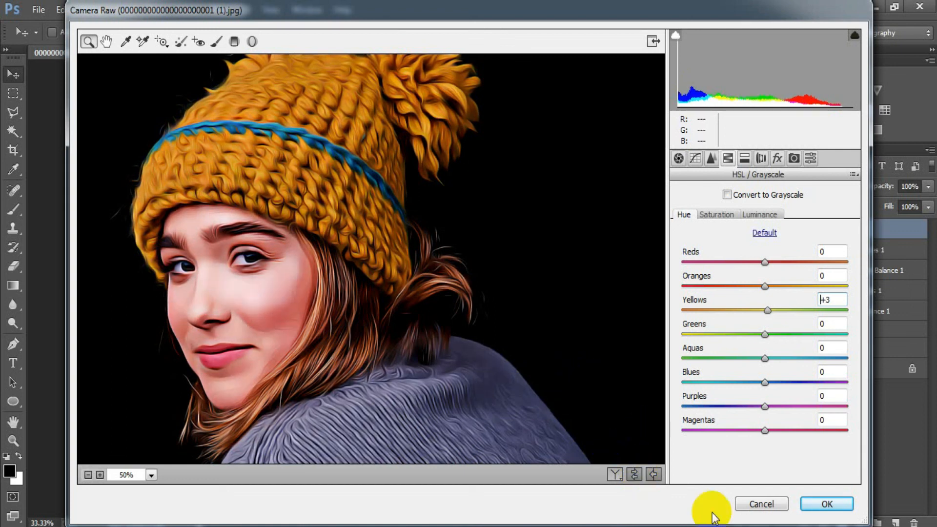
left_click(827, 504)
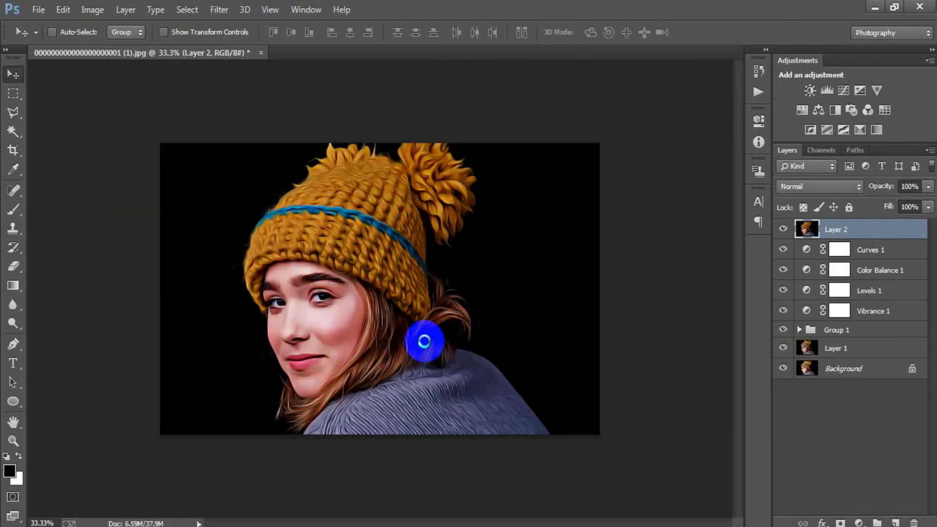
Compare the finished oil-painting effect with the original photo by repeatedly showing only the Background layer and restoring all layers.
key("ctrl+plus")
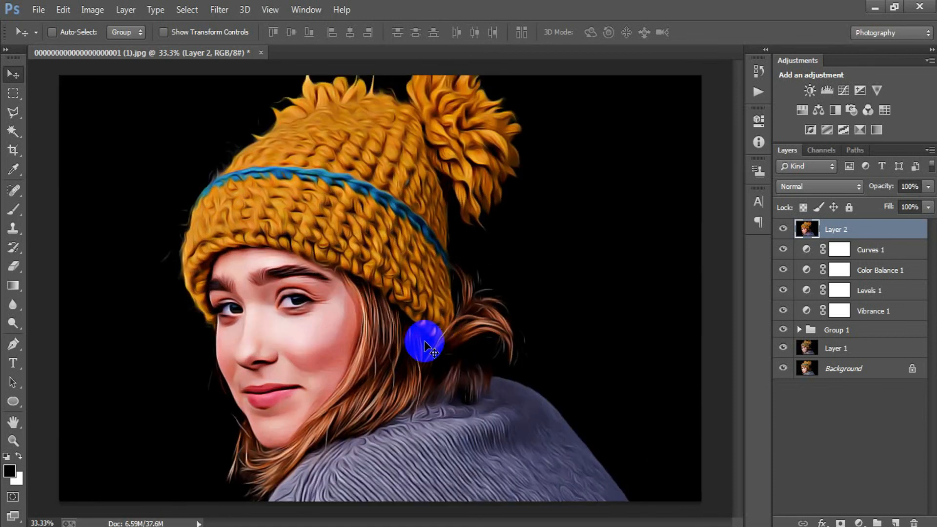
left_click(783, 368, "alt")
left_click(783, 369, "alt")
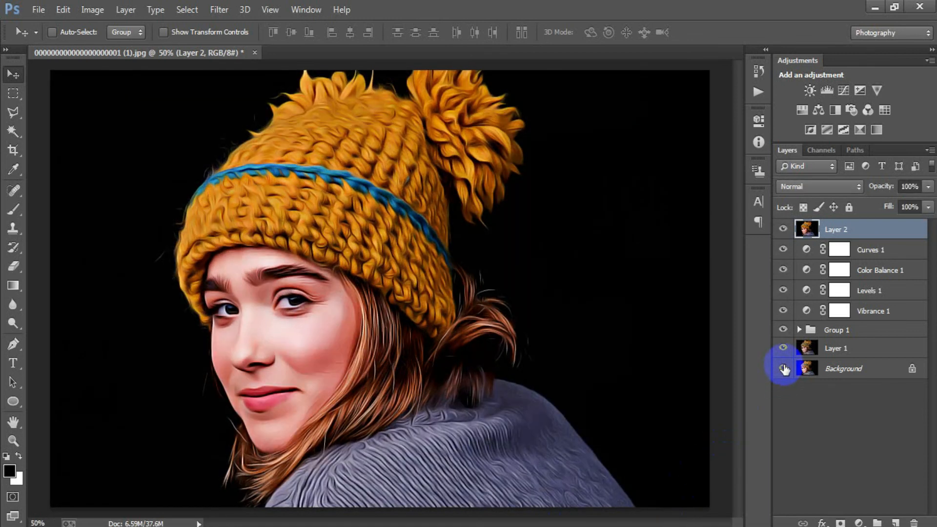
left_click(784, 369, "alt")
left_click(784, 369, "alt")
left_click(785, 369, "alt")
left_click(785, 369, "alt")
left_click(785, 369, "alt")
left_click(784, 369, "alt")
left_click(784, 369, "alt")
left_click(784, 369, "alt")
left_click(784, 369, "alt")
left_click(784, 369, "alt")
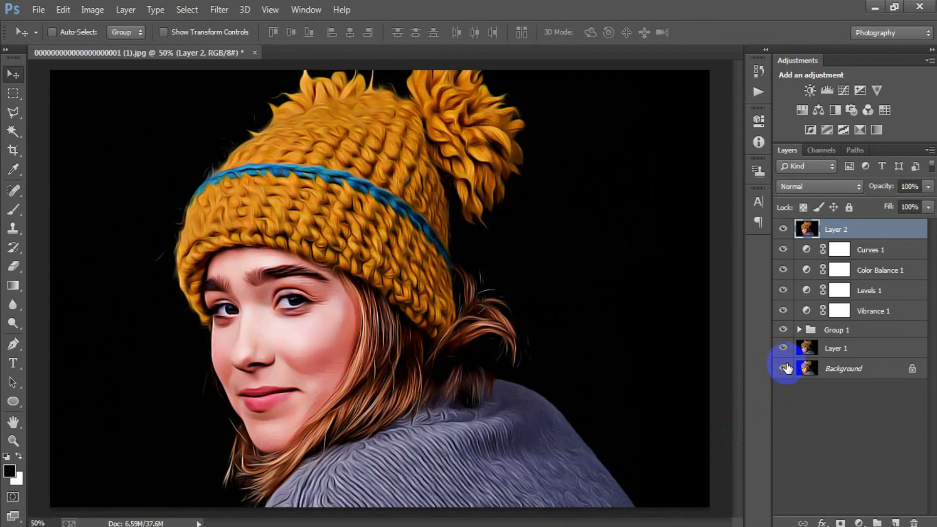